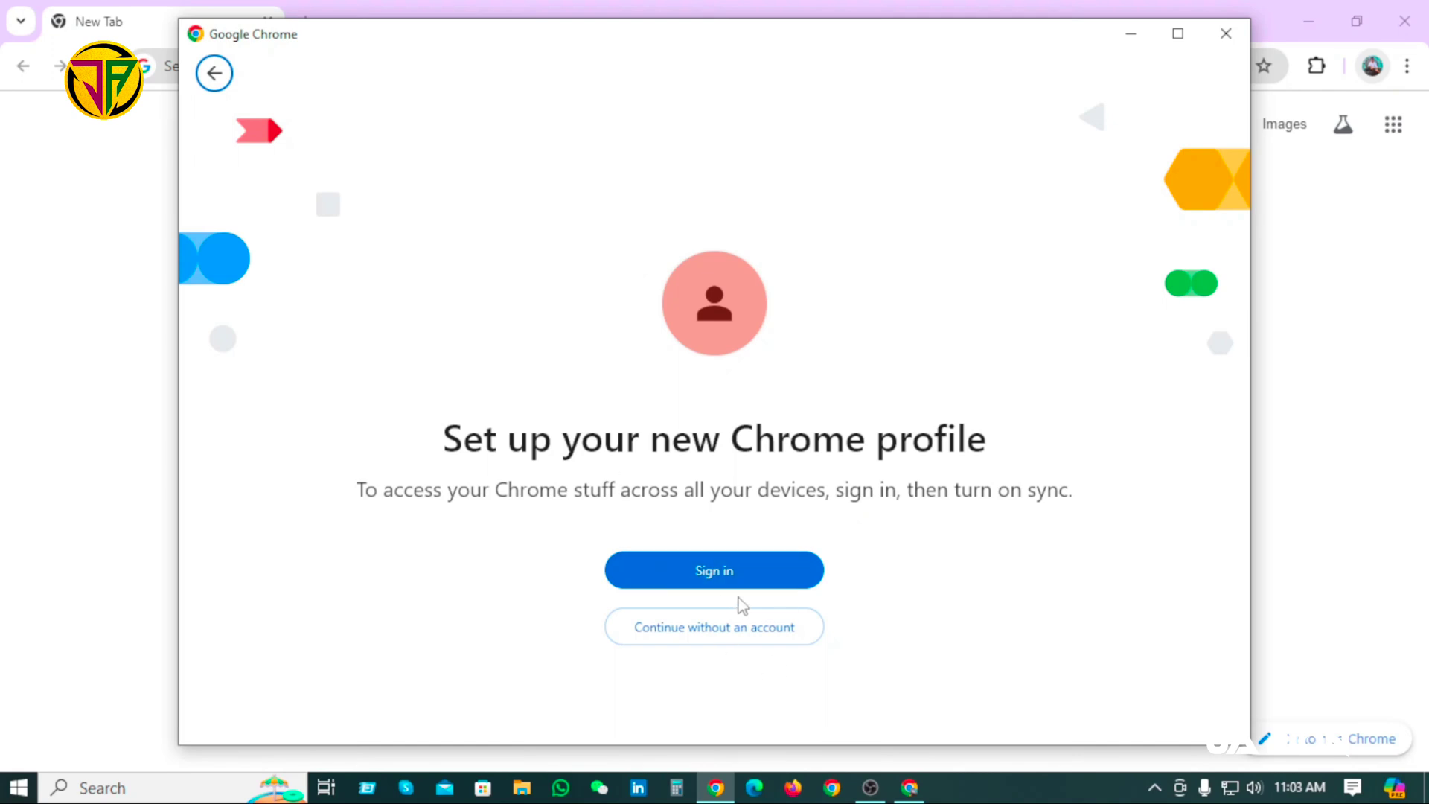
Create an account-free Chrome profile named 'gv' with the blue-grey theme, then restore the window down
click(737, 638)
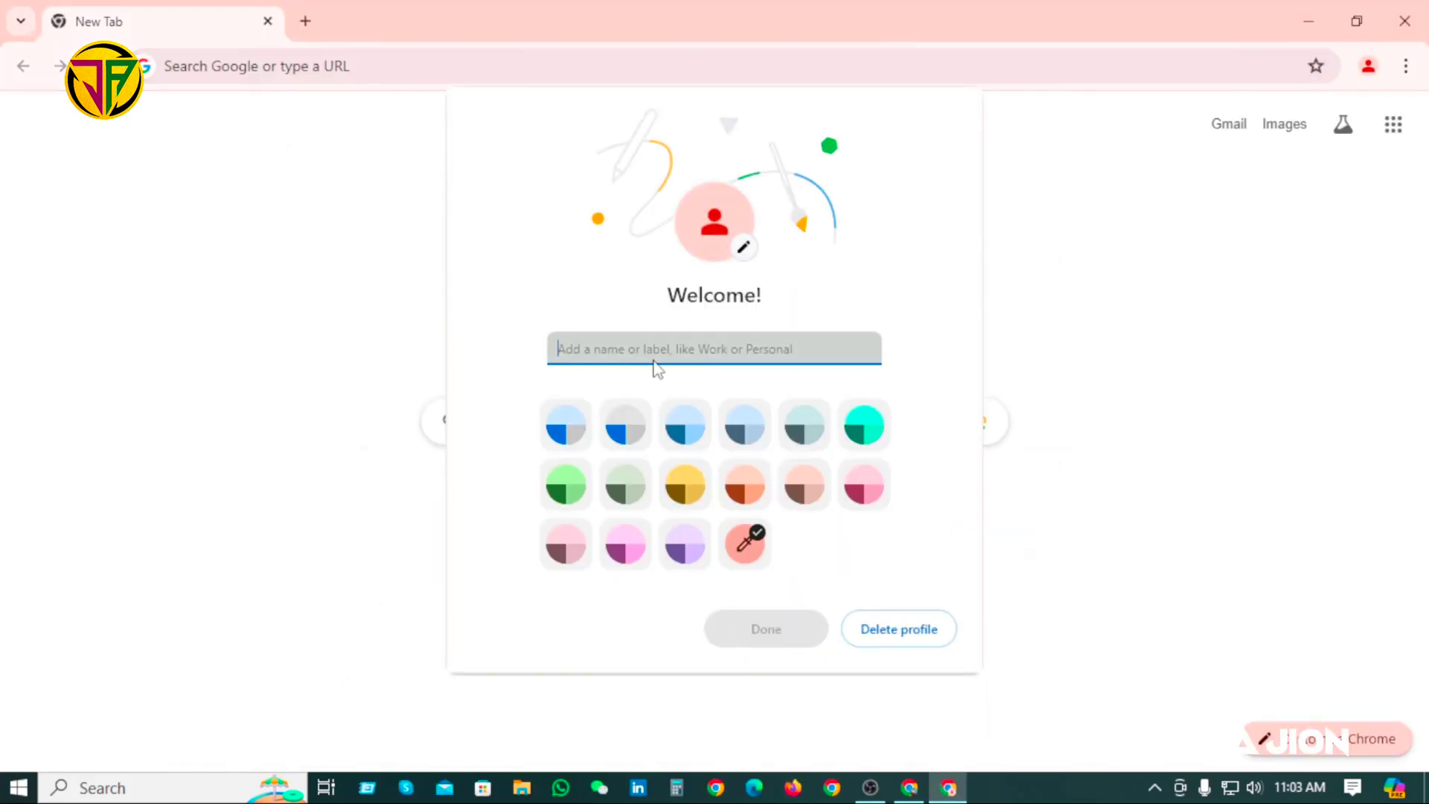
text(gv)
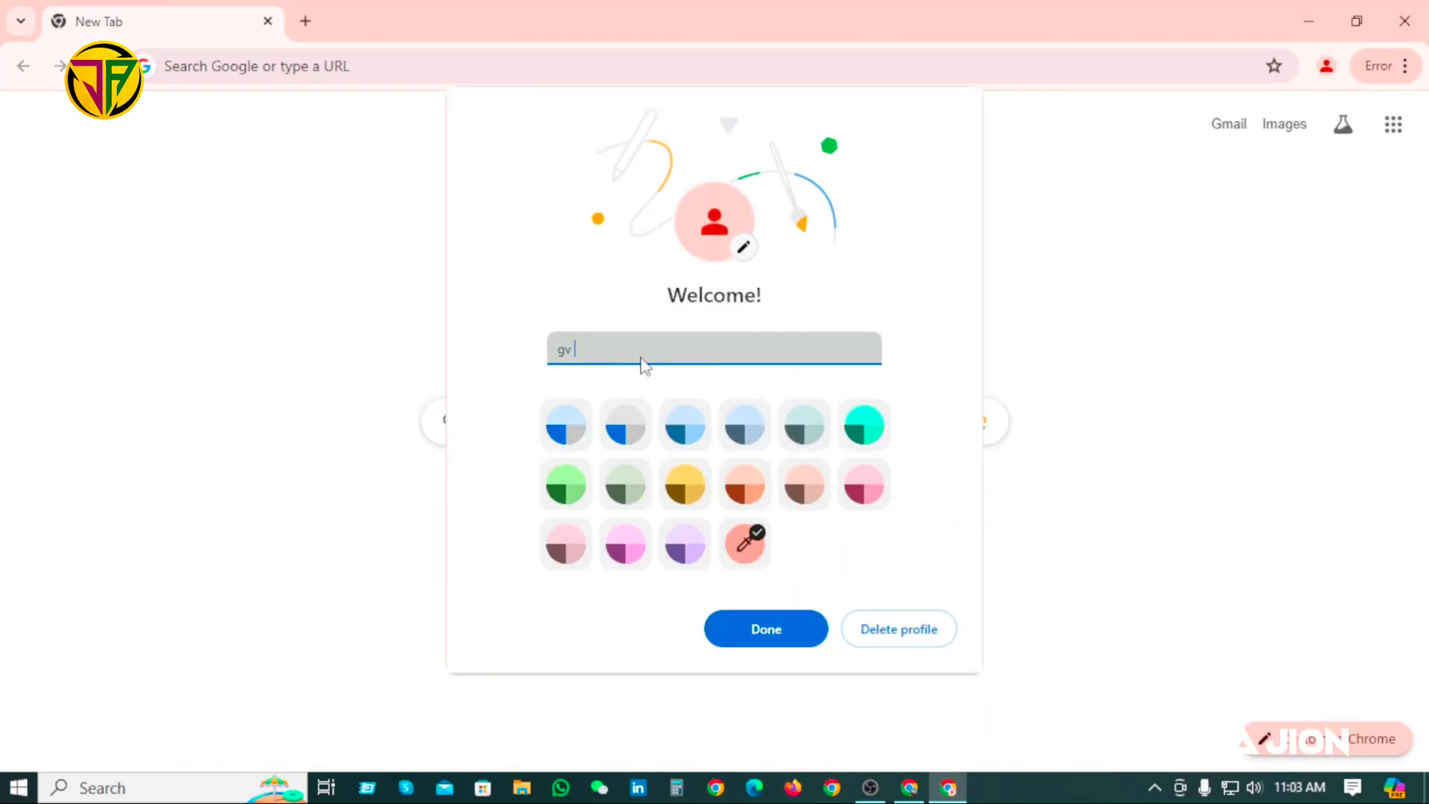
click(625, 450)
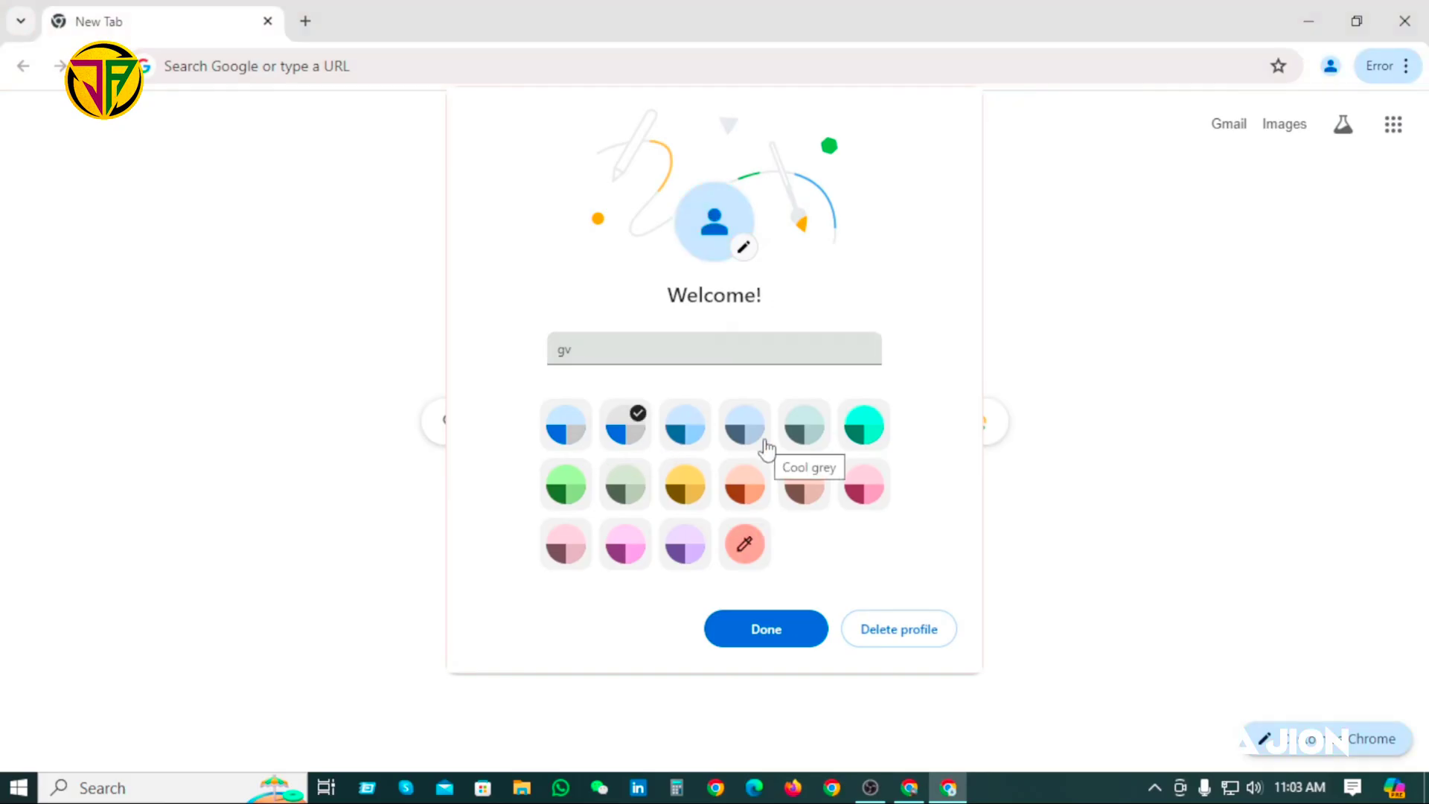
click(775, 632)
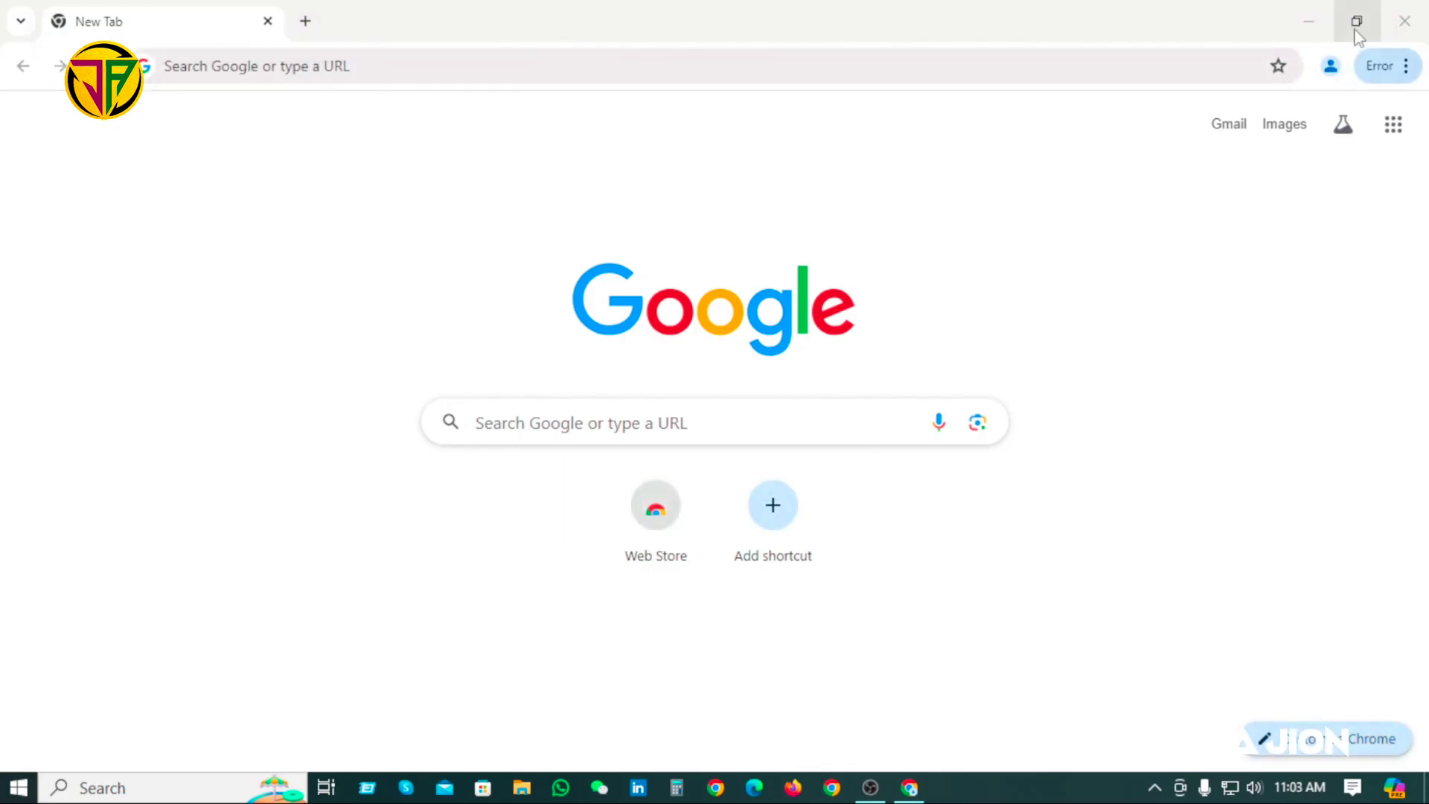
click(1356, 22)
Refresh the desktop and move the Chrome window toward the screen centre
right_click(575, 261)
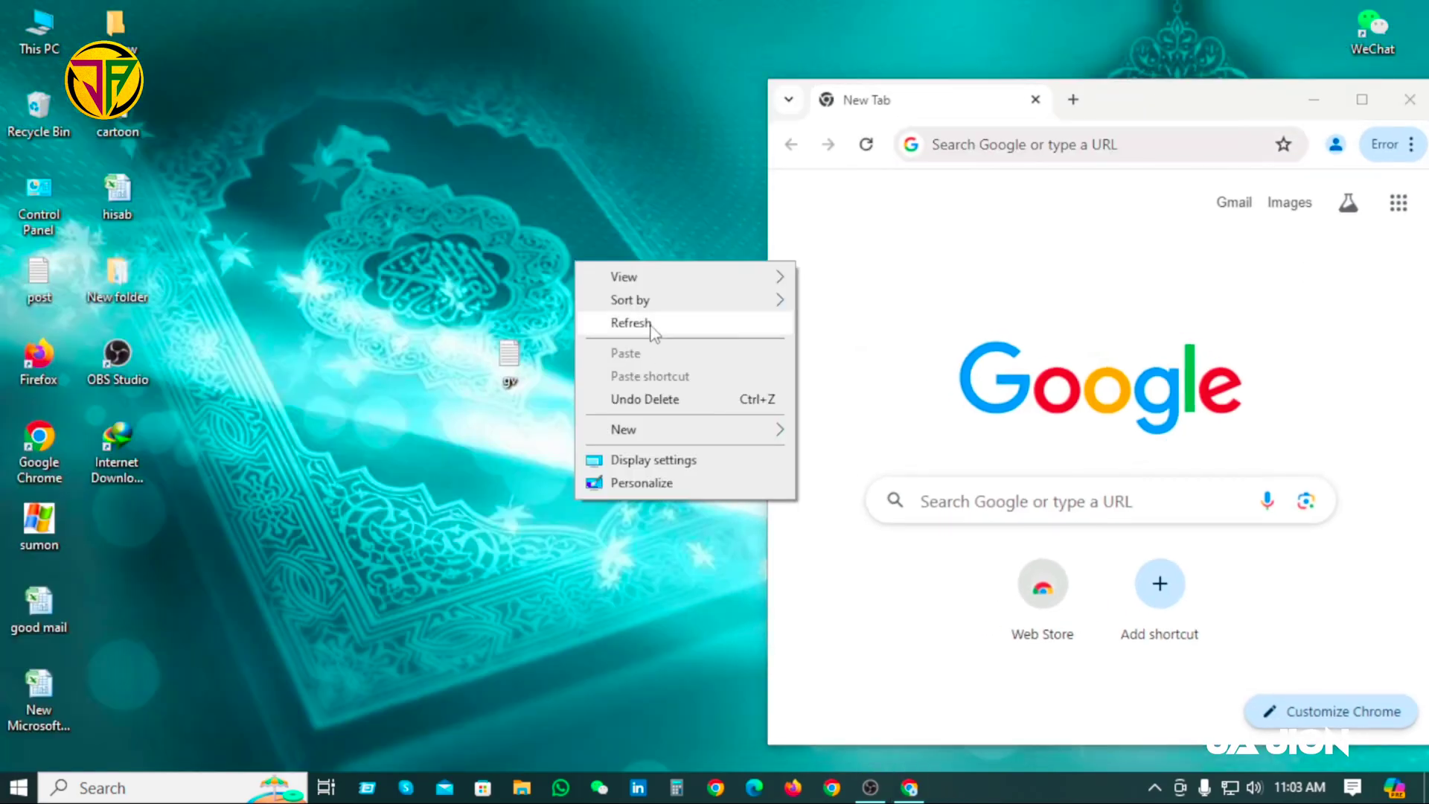
click(611, 320)
click(1183, 110)
drag(1183, 110, 796, 125)
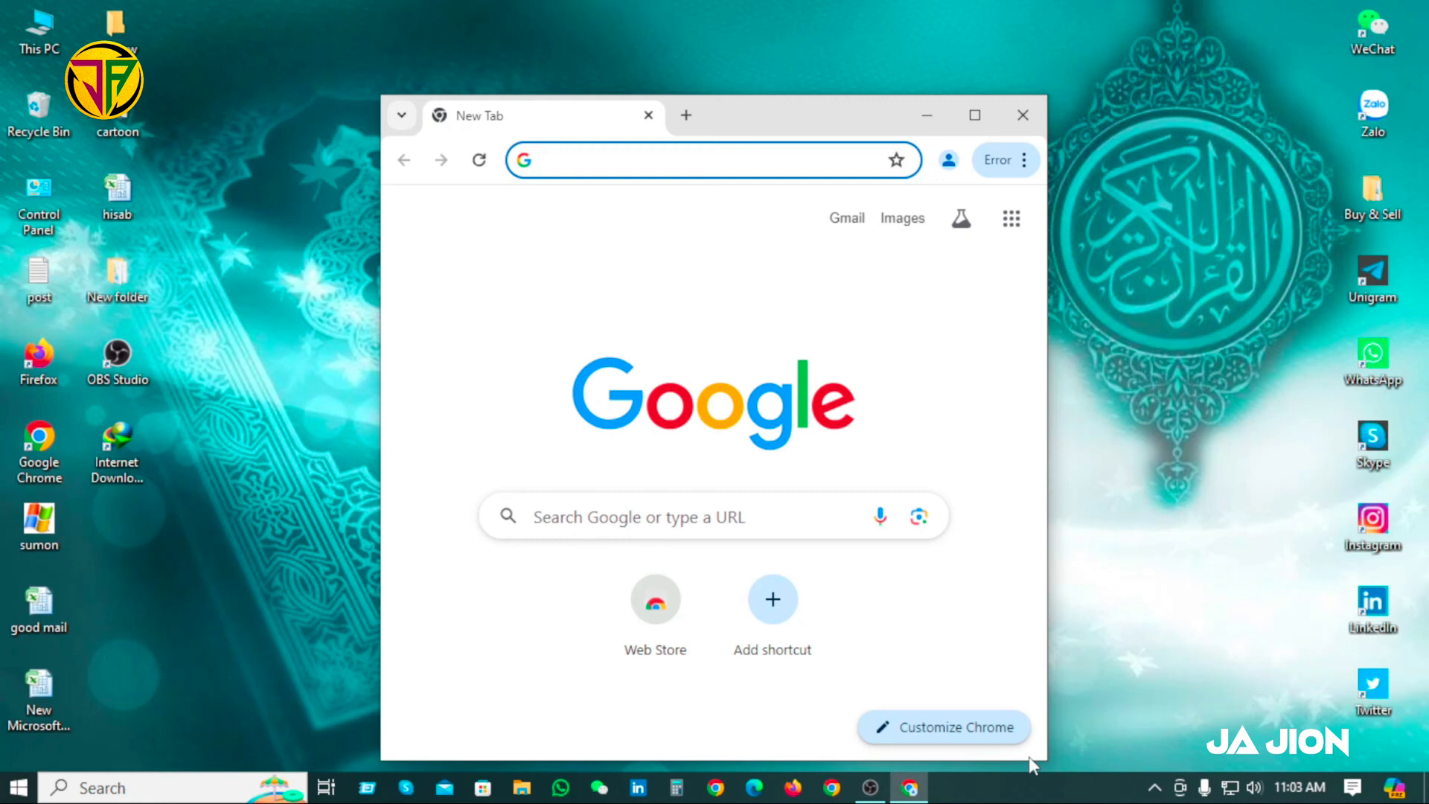
Switch AVG Secure VPN on, connecting via Los Angeles, USA, and close its window
click(1161, 793)
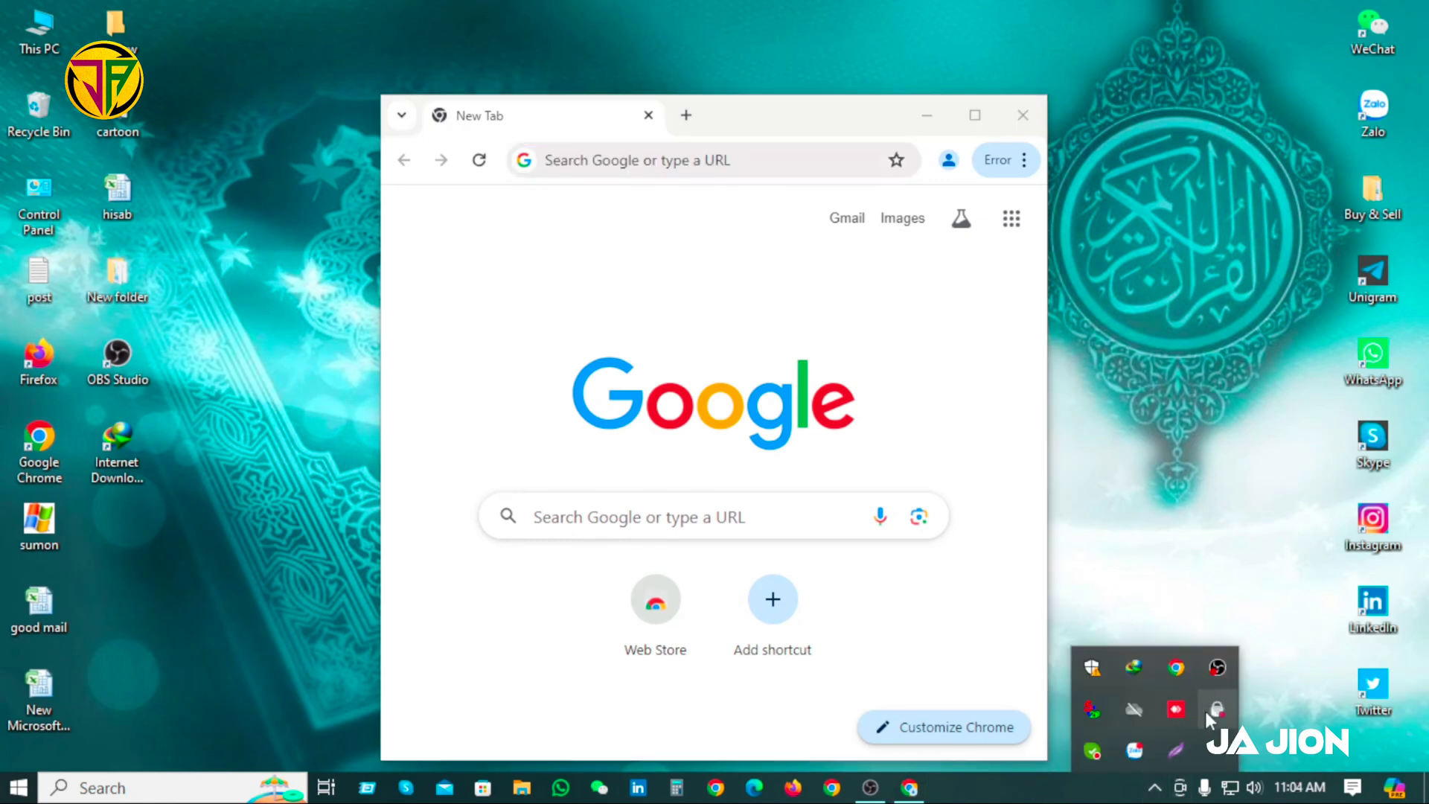
click(1209, 711)
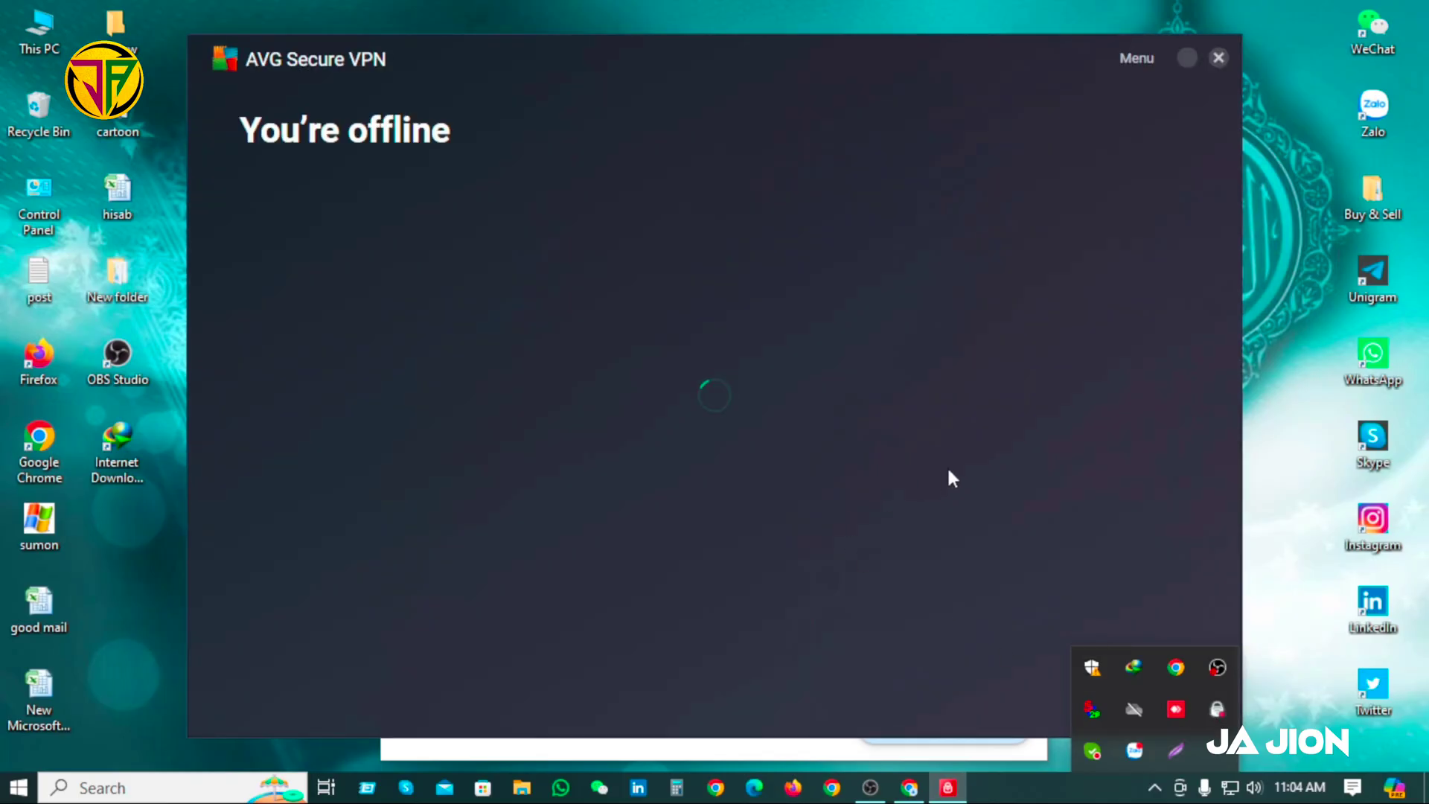
click(809, 344)
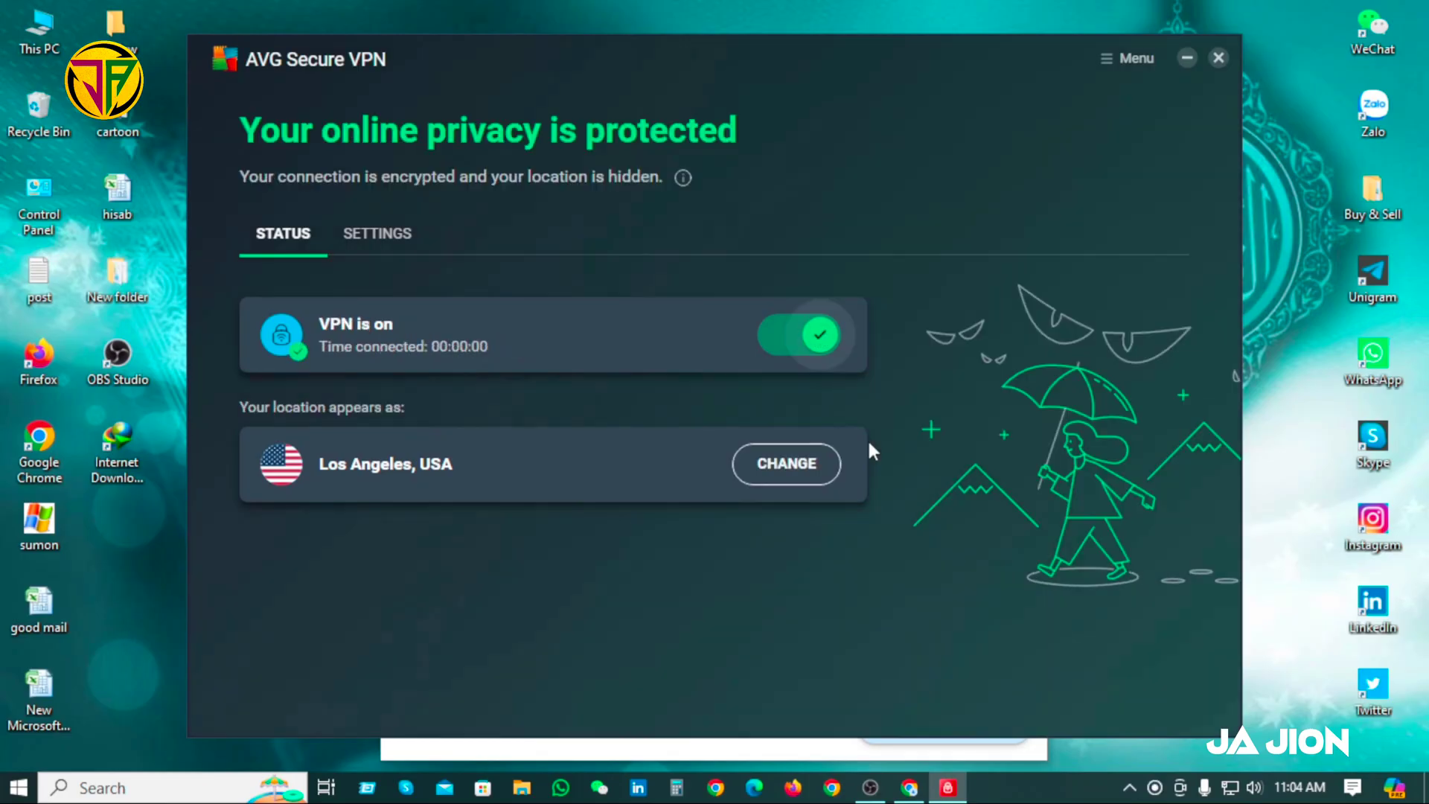
click(1217, 58)
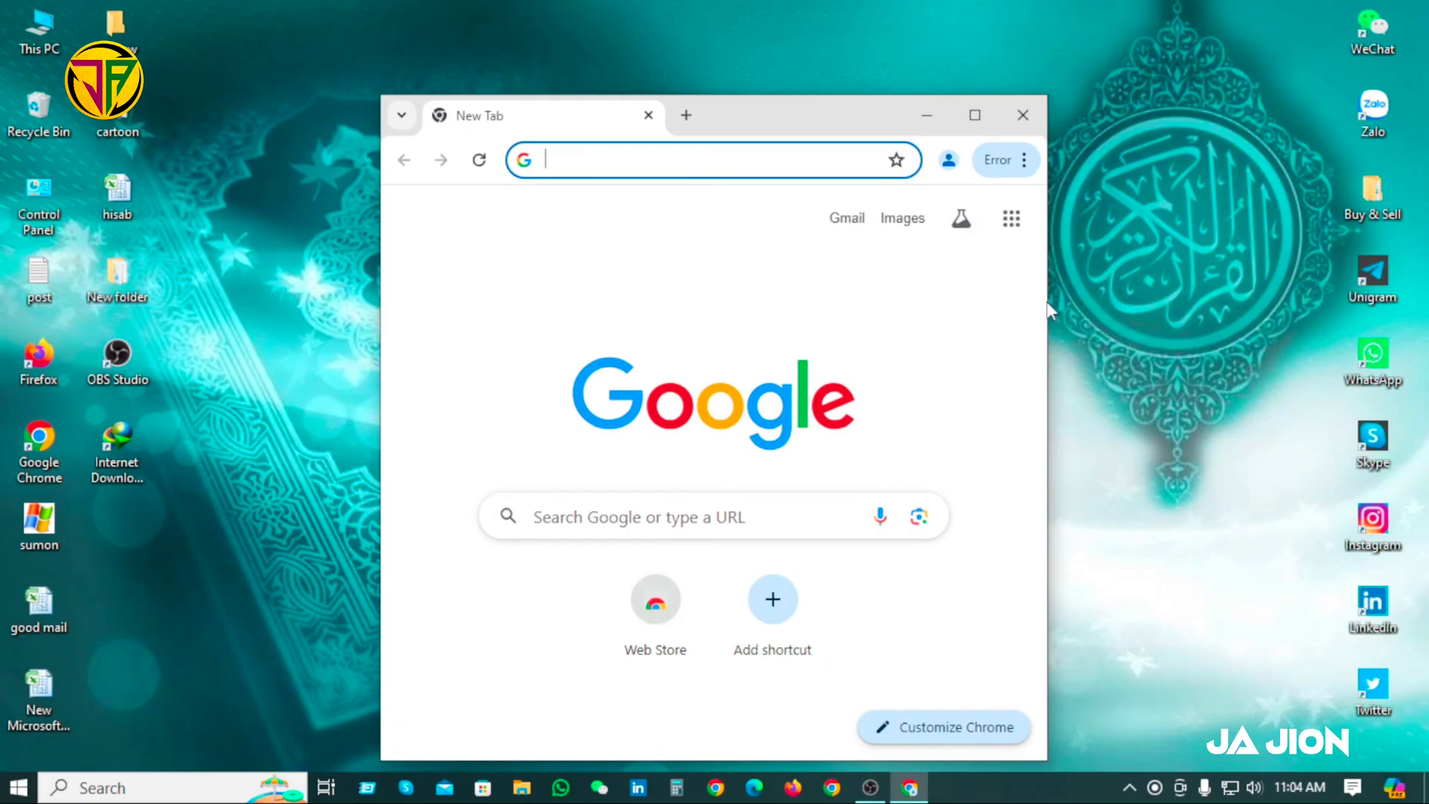
Uncover the Untitled spreadsheet file on the desktop and open it in Excel
drag(836, 96, 593, 153)
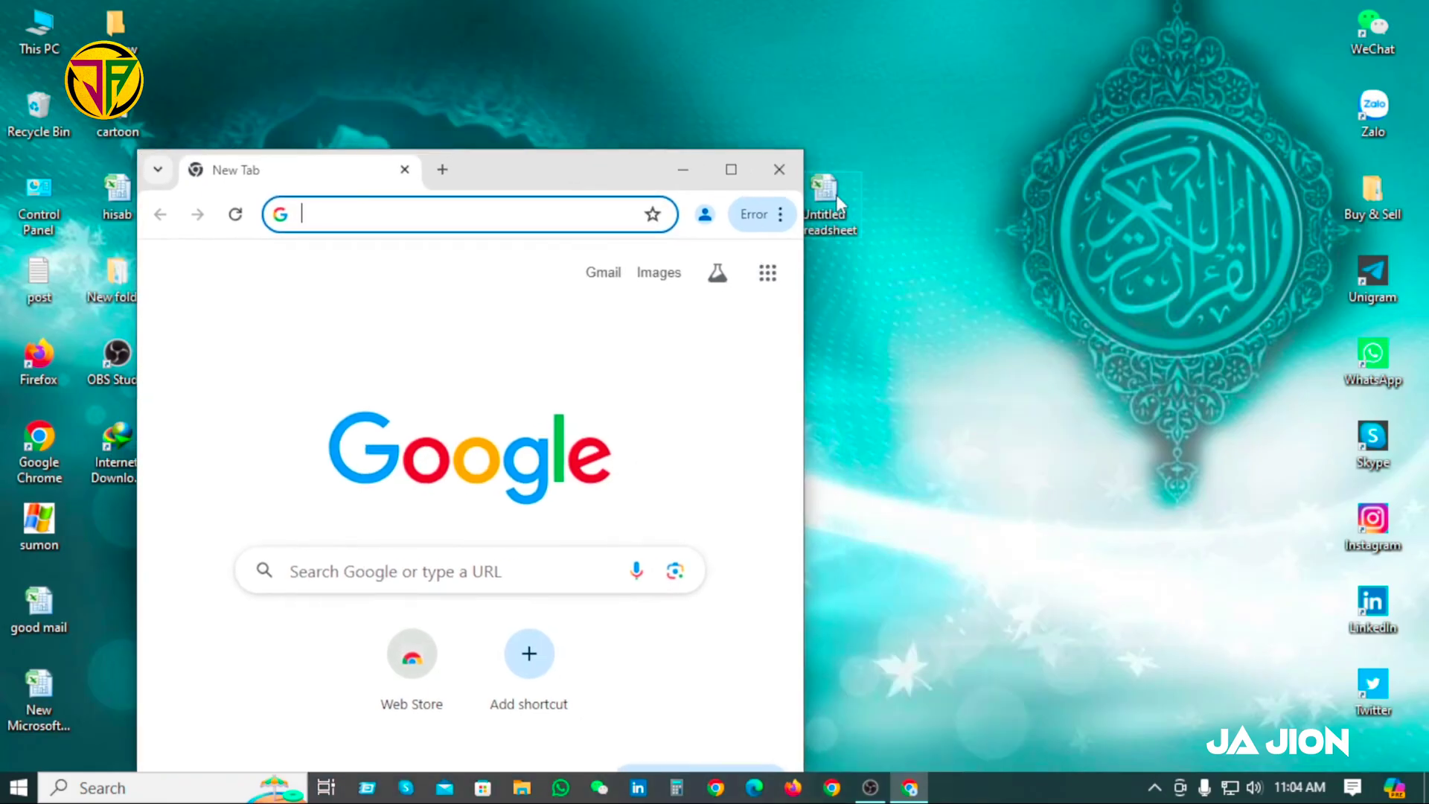
drag(836, 194, 1163, 197)
drag(561, 176, 1045, 195)
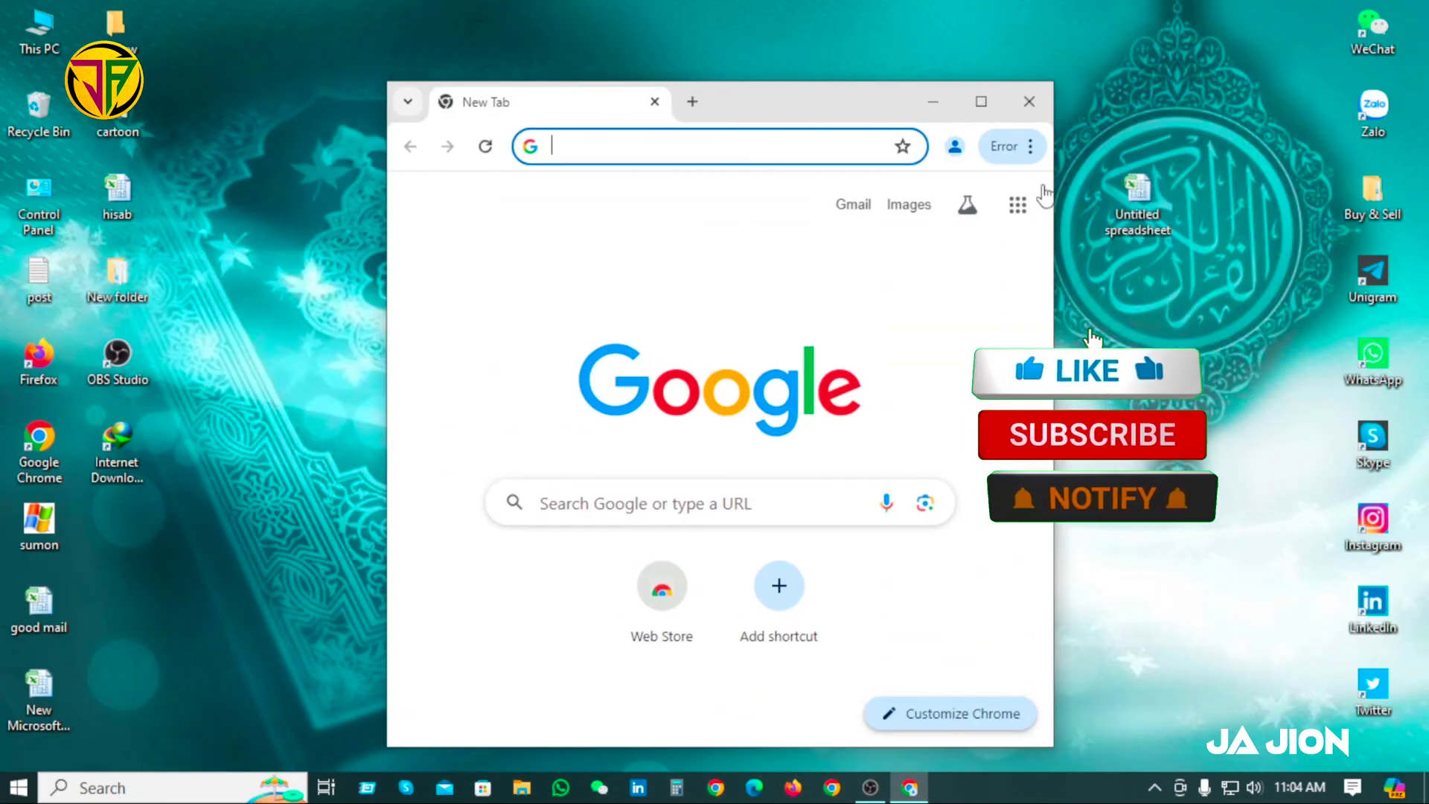
click(1102, 187)
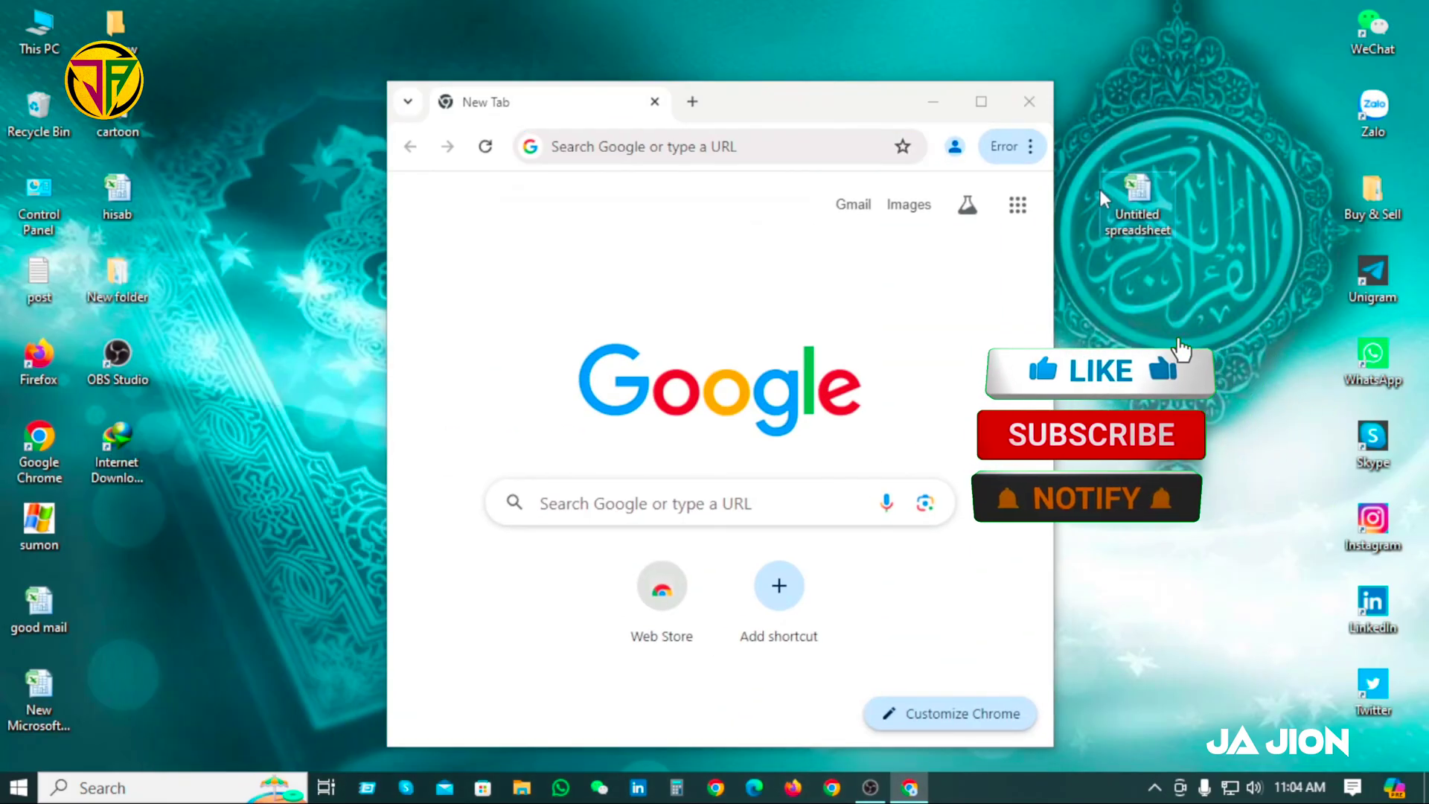
double_click(1103, 233)
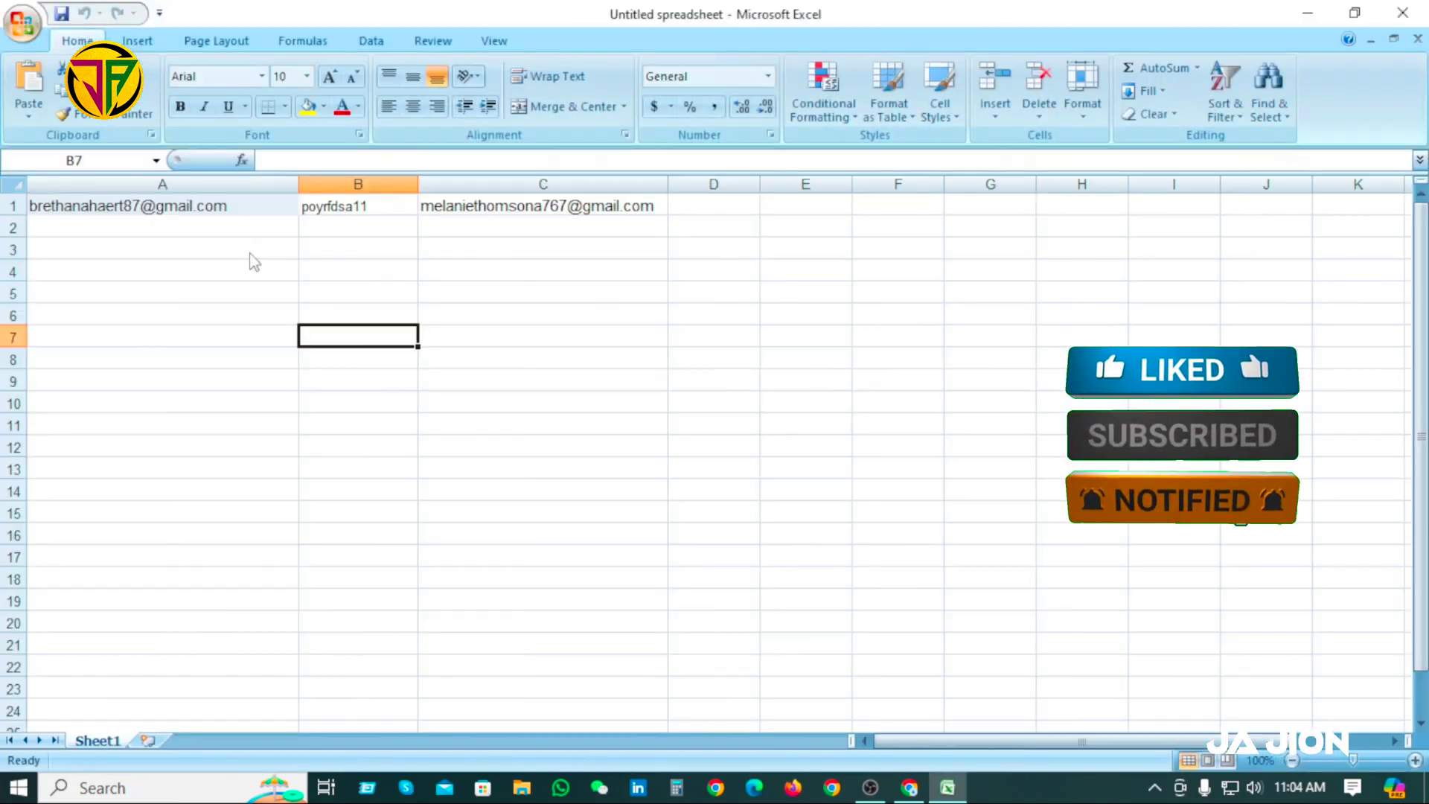
Copy the account email and password from A1:B1, minimize Excel, and maximize Chrome
drag(357, 206, 242, 206)
key(ctrl+c)
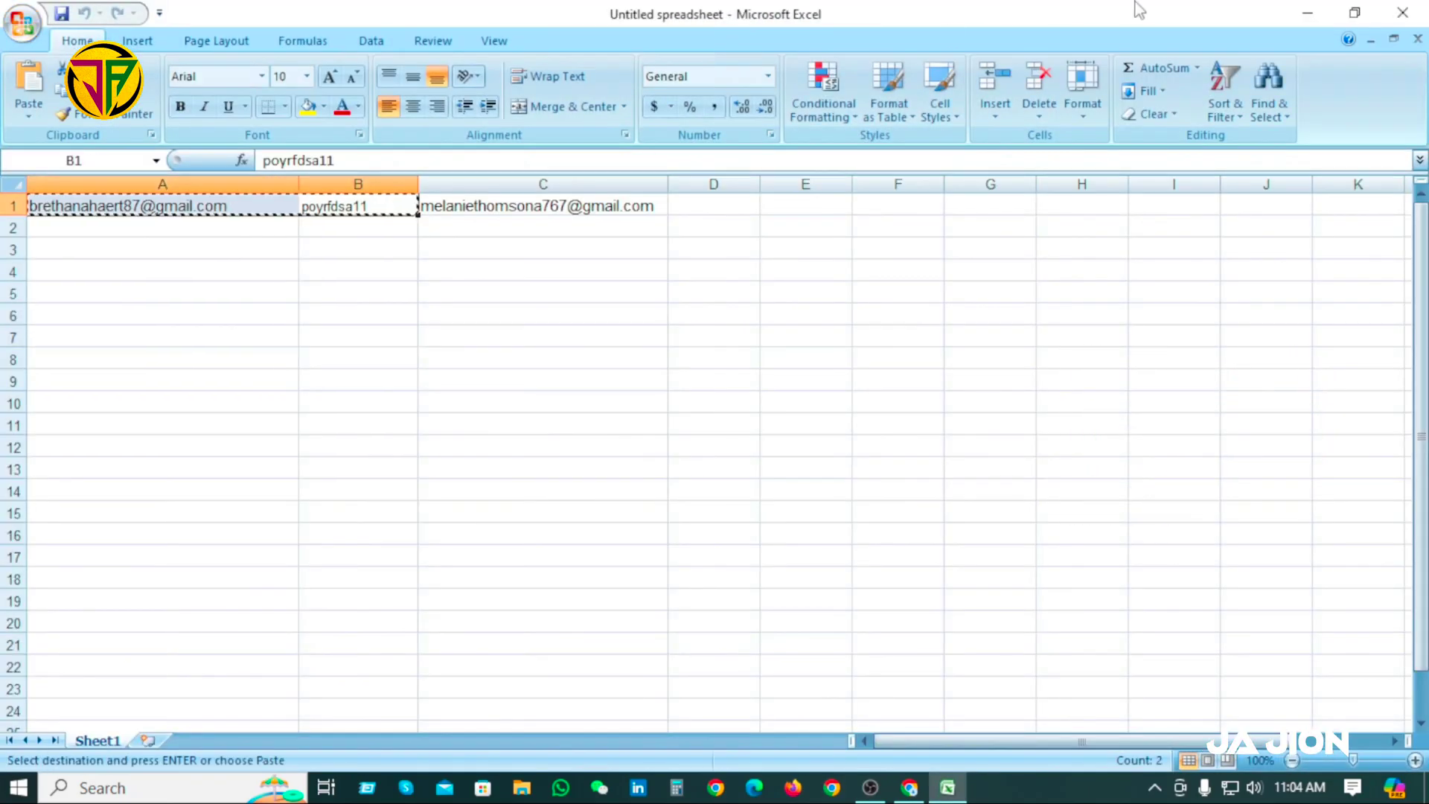
click(1307, 13)
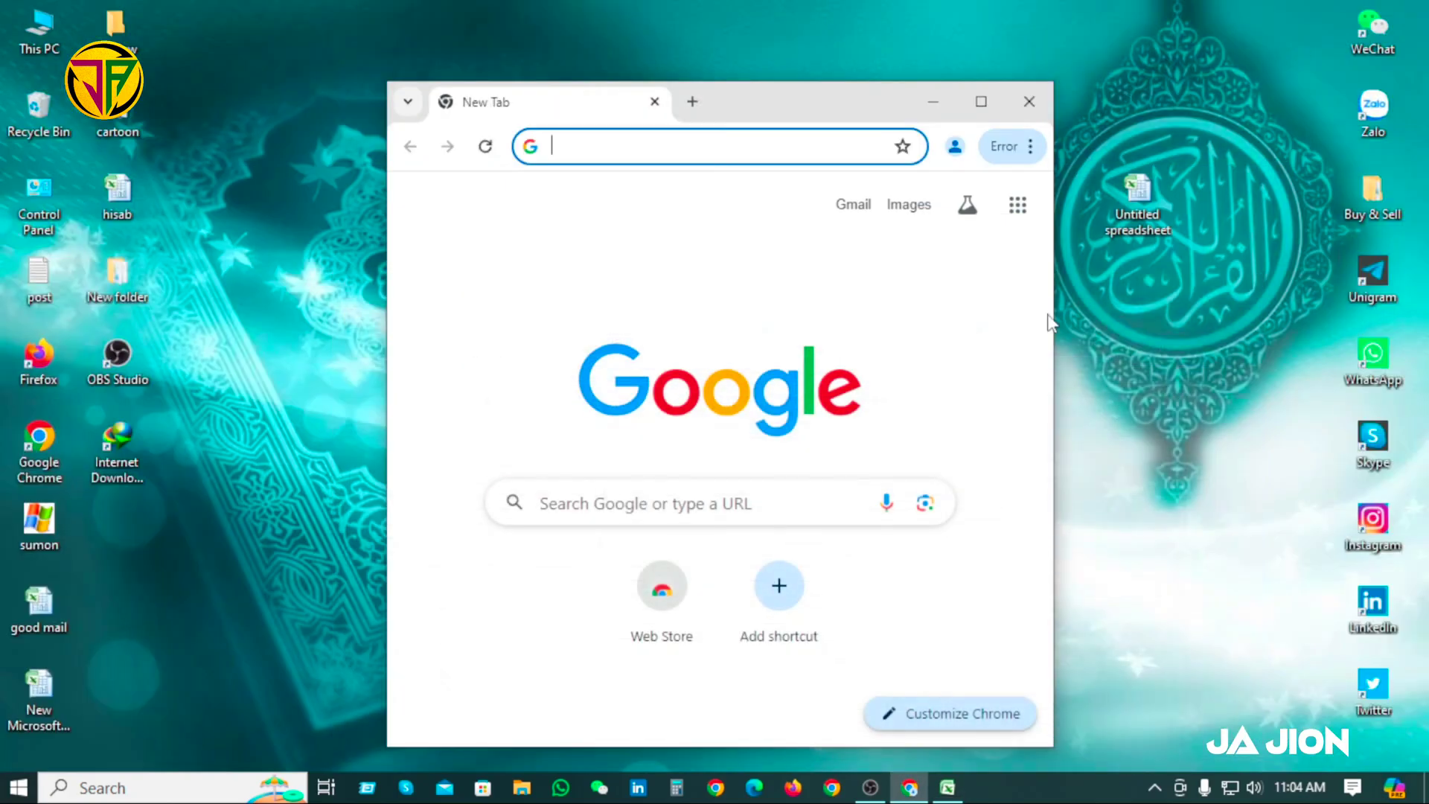
click(984, 112)
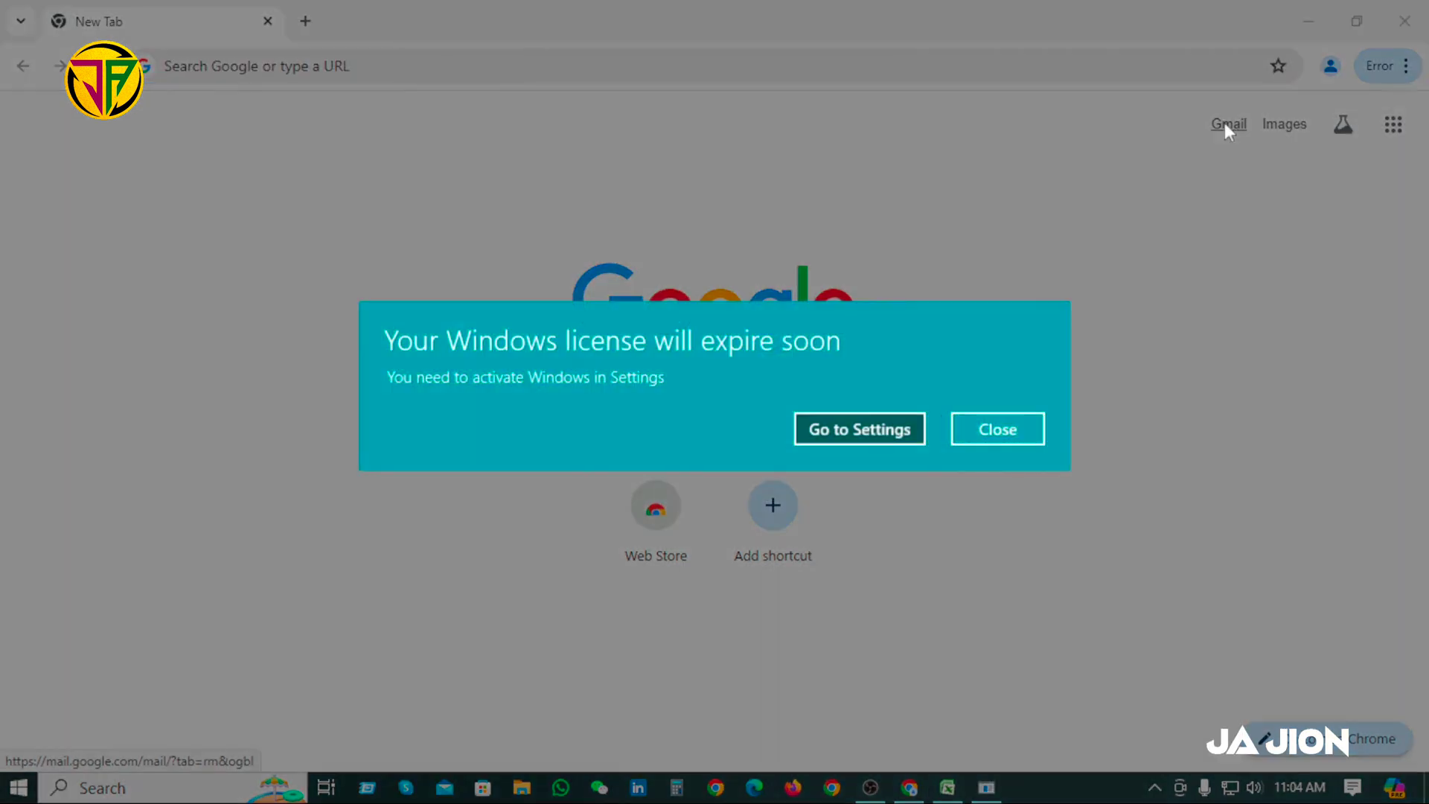
Go to Gmail from the new-tab page and start signing in to reach the email prompt
click(1001, 430)
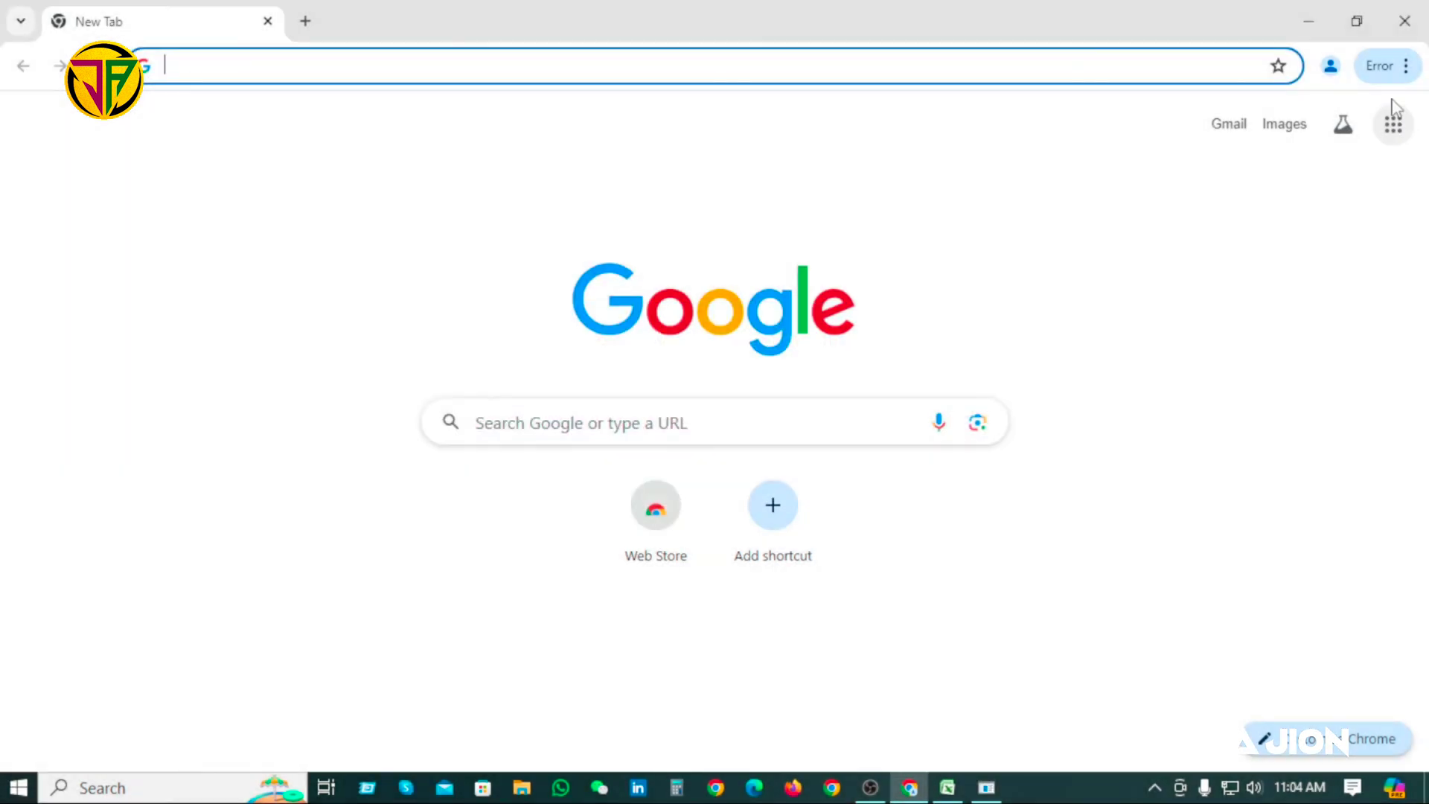
click(1234, 134)
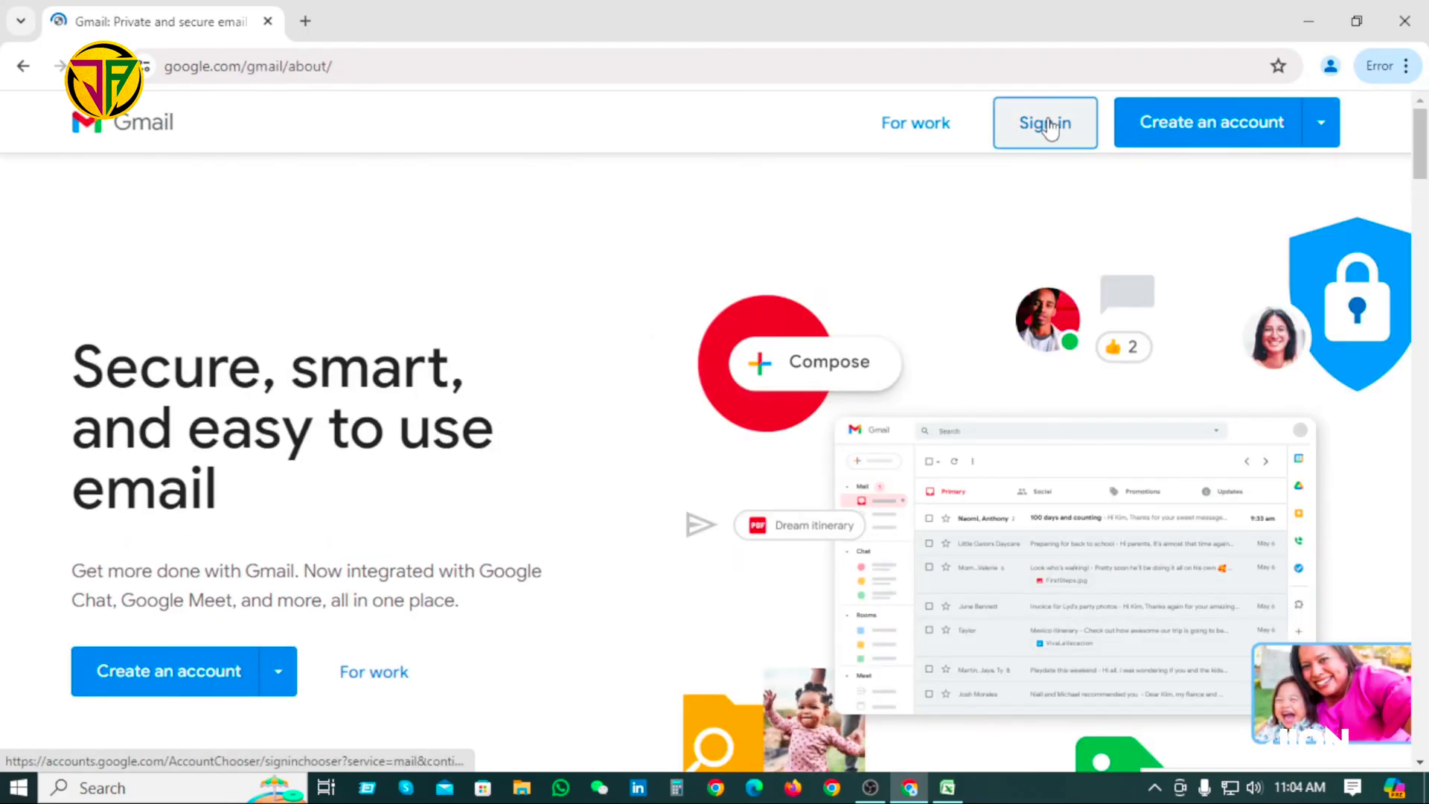
click(1048, 126)
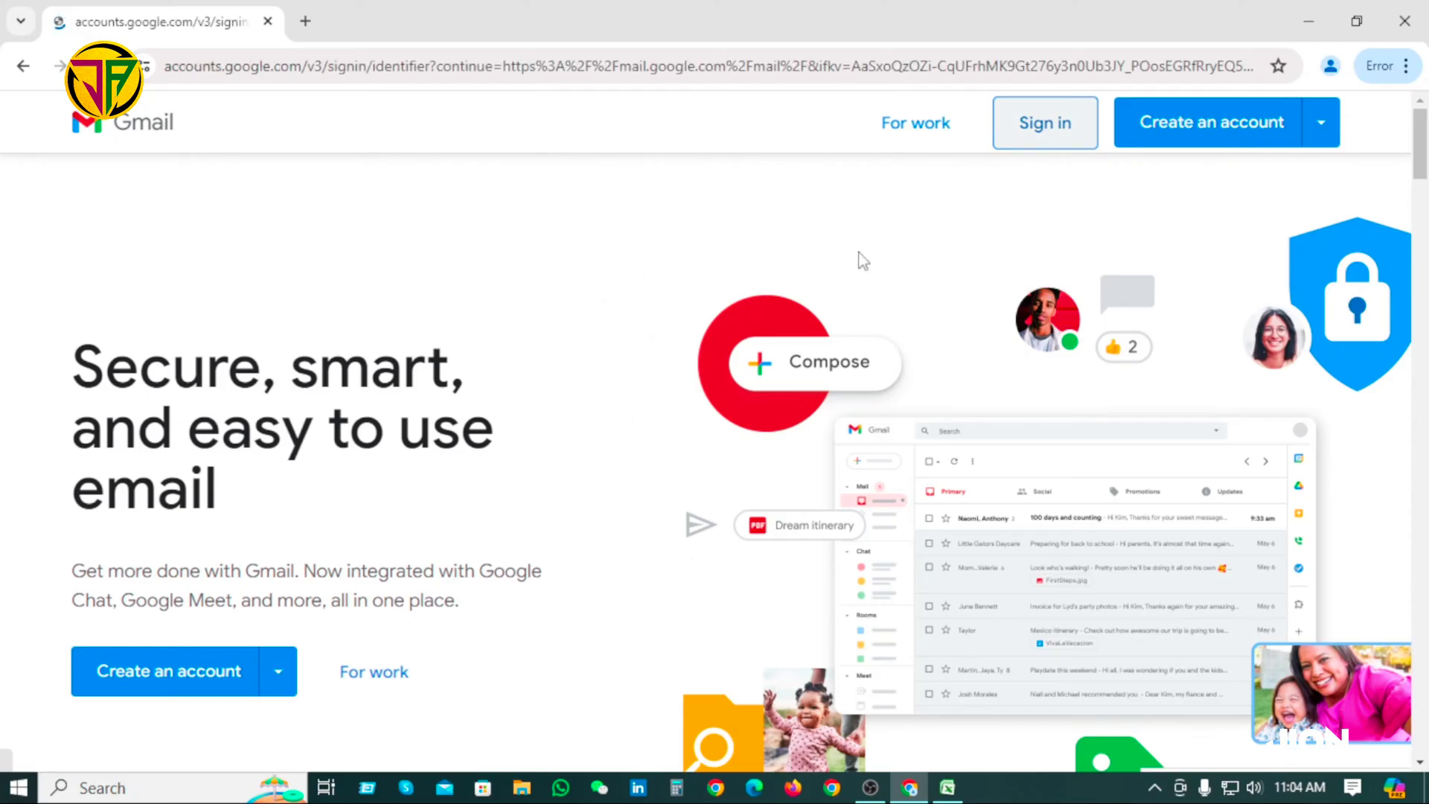
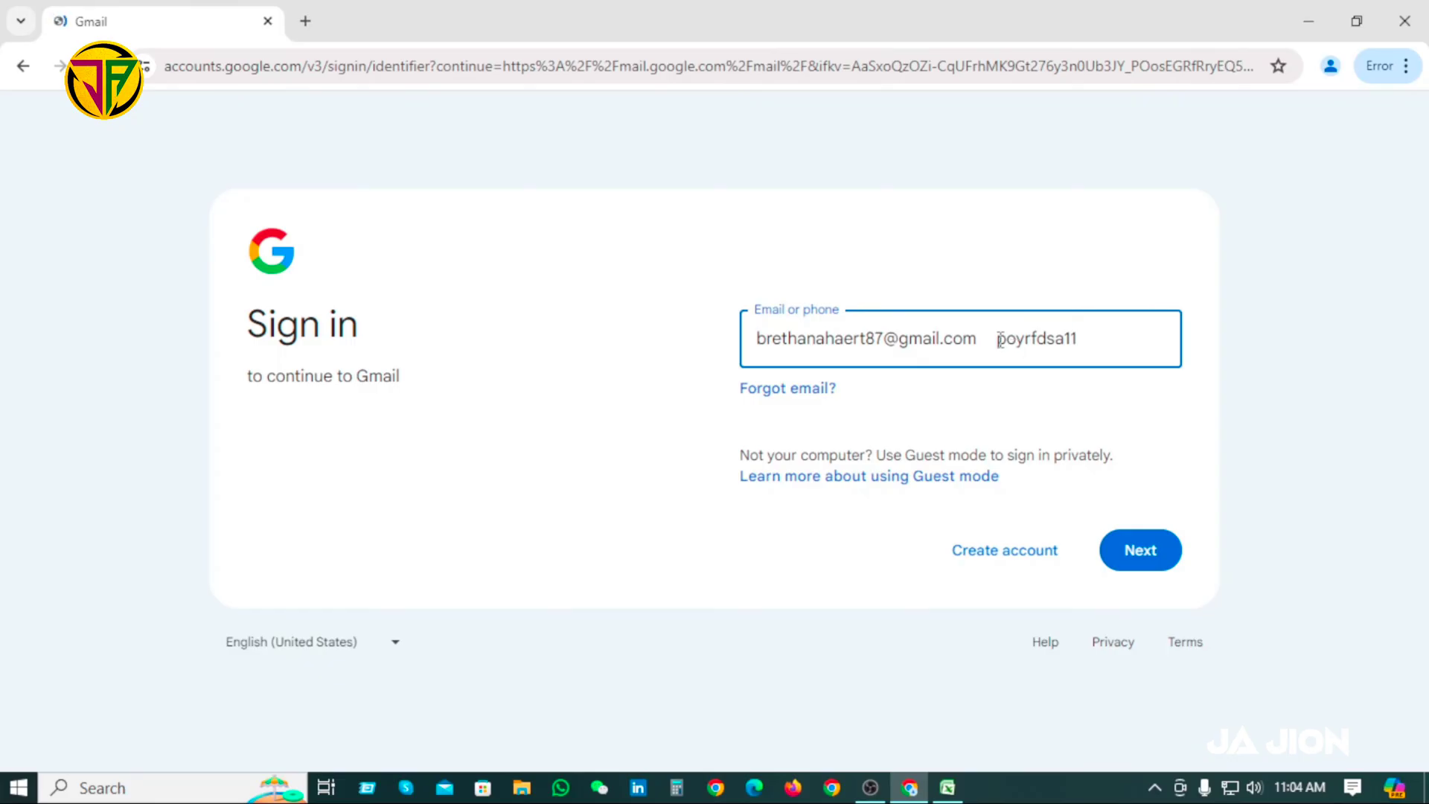
Remove the stray text after the sign-in email, then enter the account password to sign in
drag(1000, 340, 1193, 348)
key(BackSpace)
click(1139, 549)
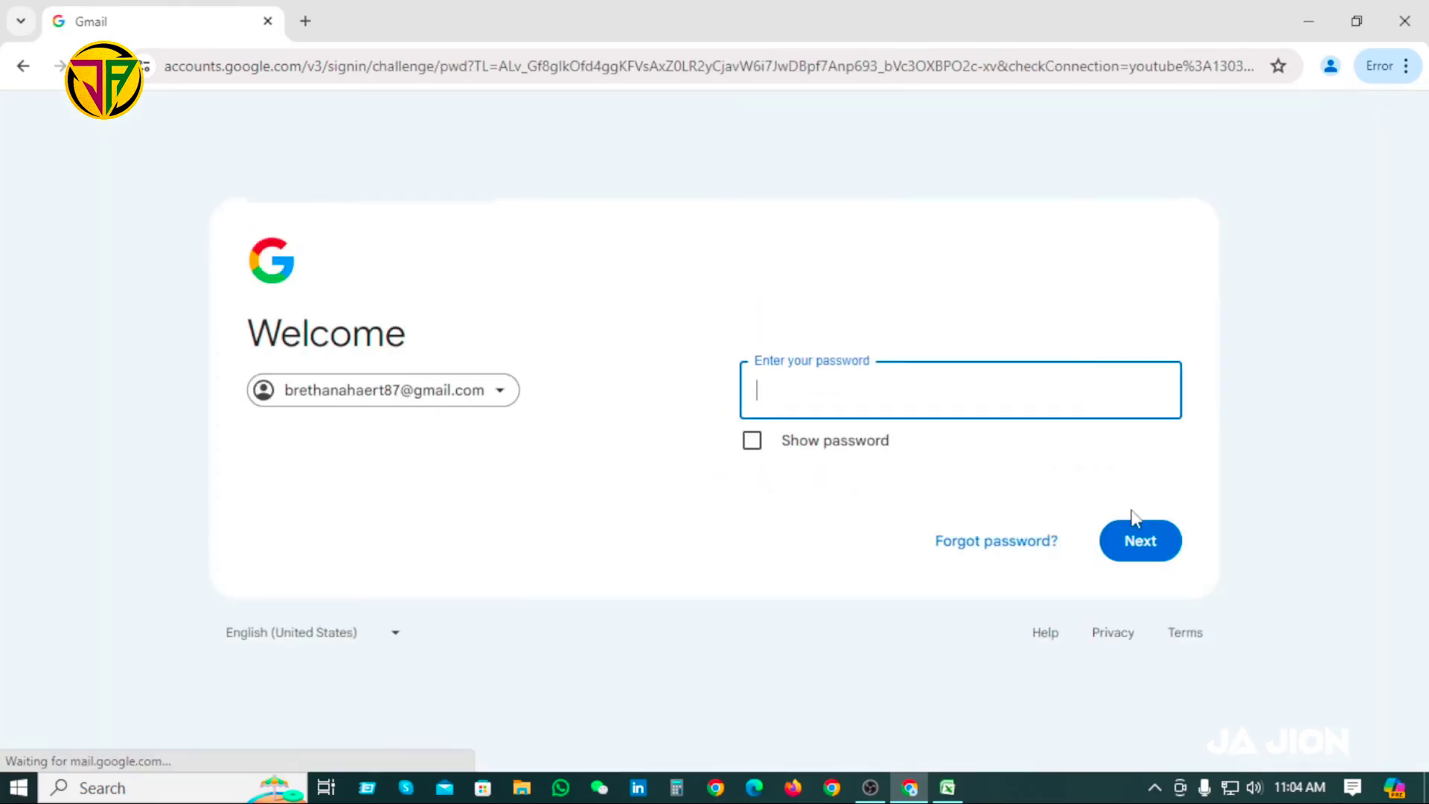
key(Return)
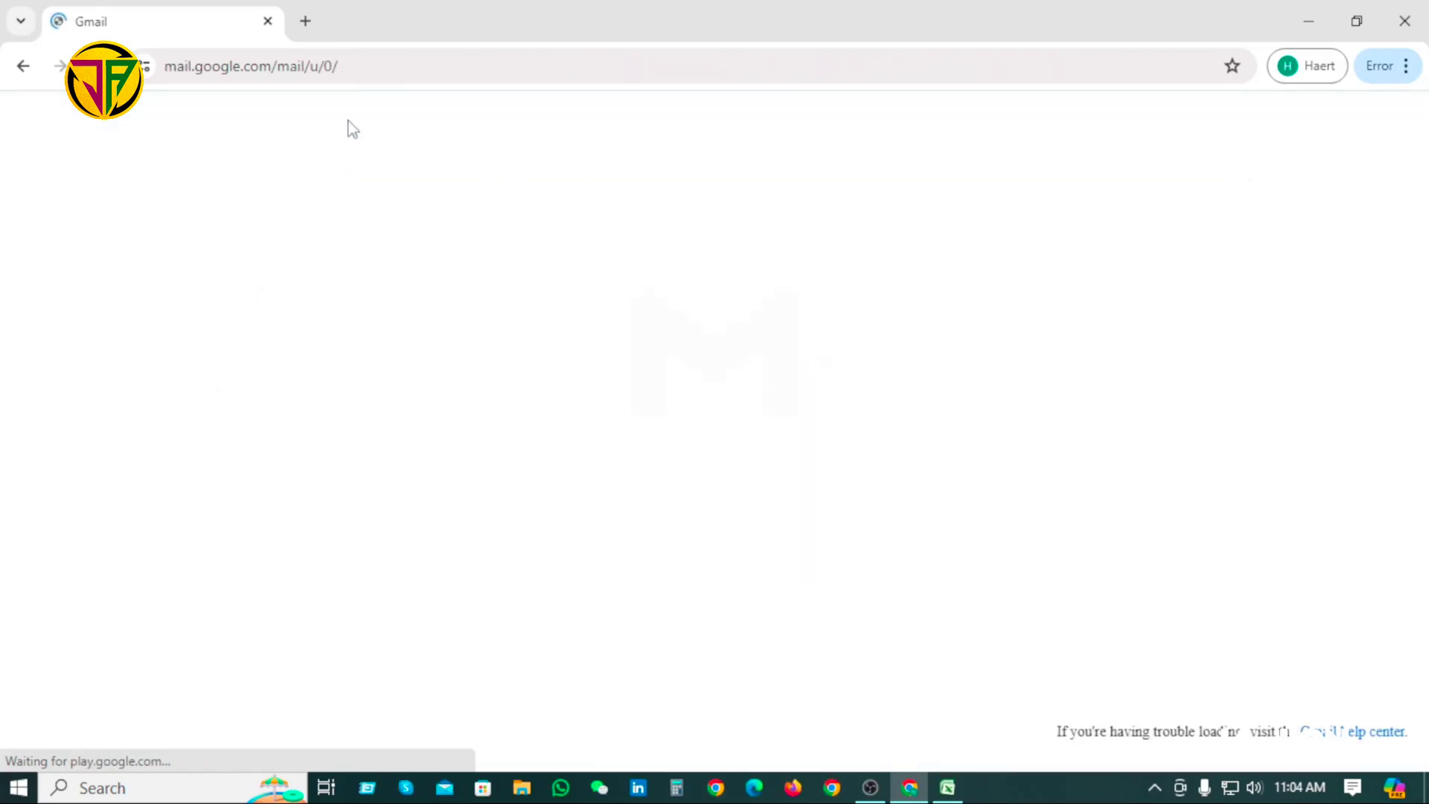
Open a new tab and dismiss the ad privacy notice
click(305, 21)
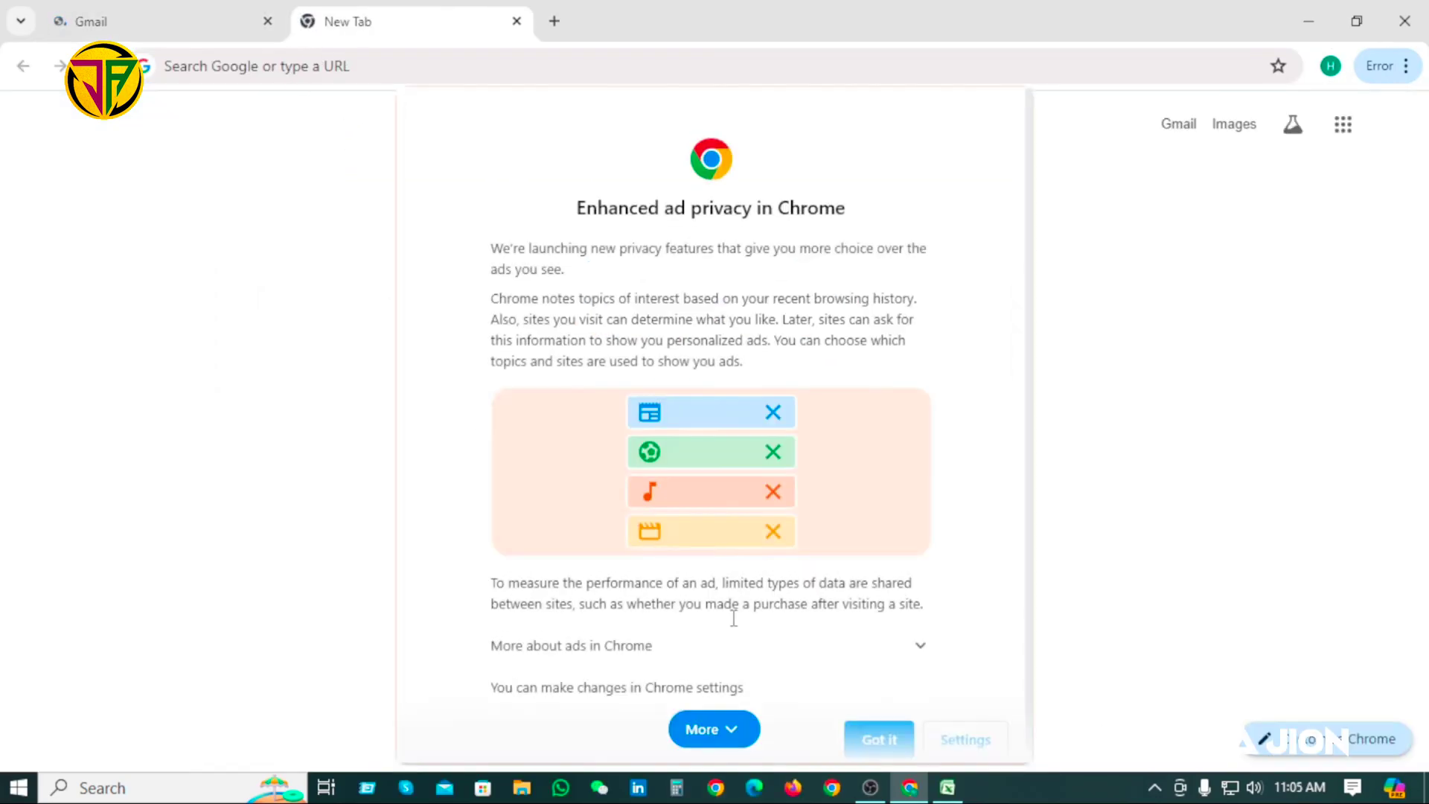
click(725, 732)
click(882, 739)
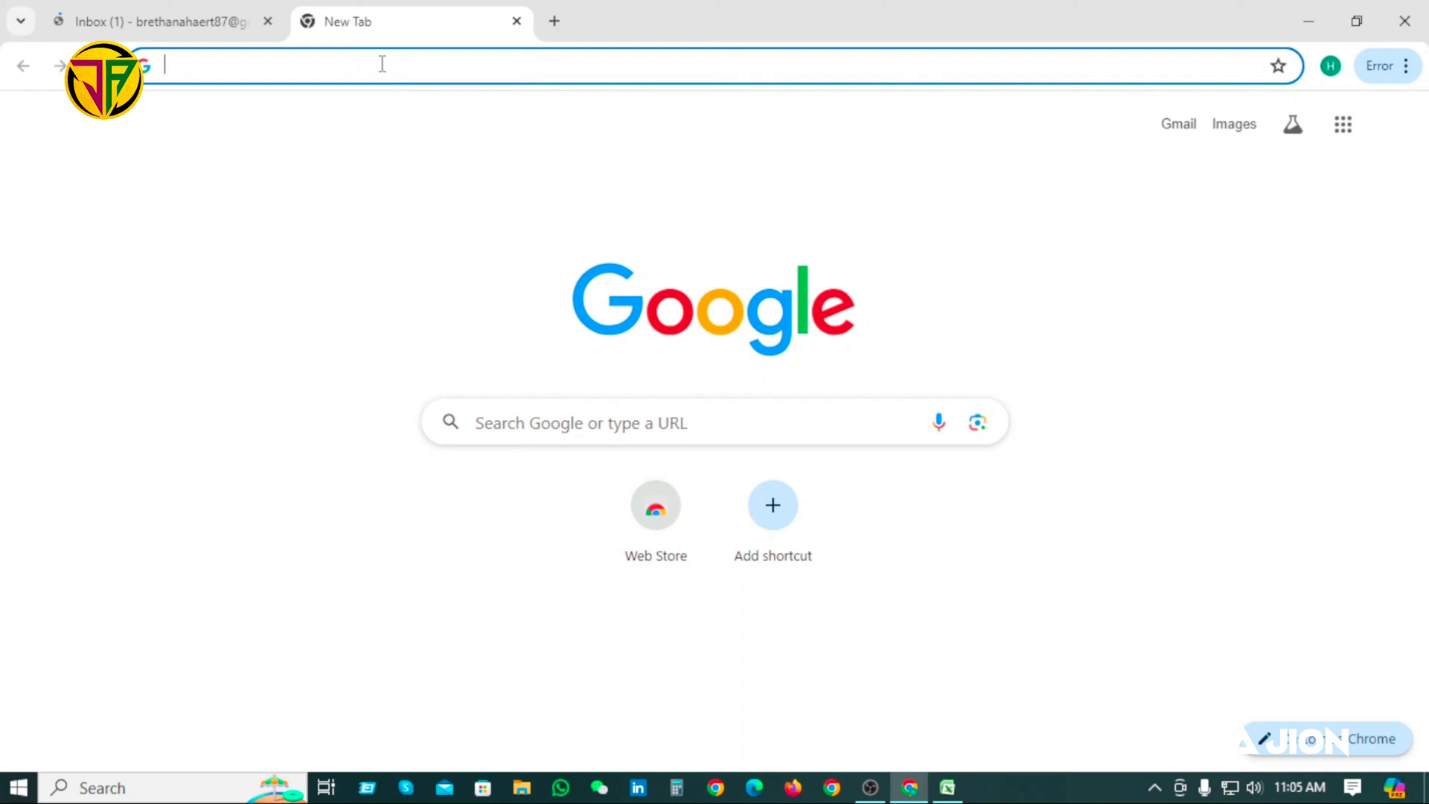
Search 'whoer,net', check the IP 162.253.68.228 (Los Angeles) on Whoer.net, then close it
click(307, 67)
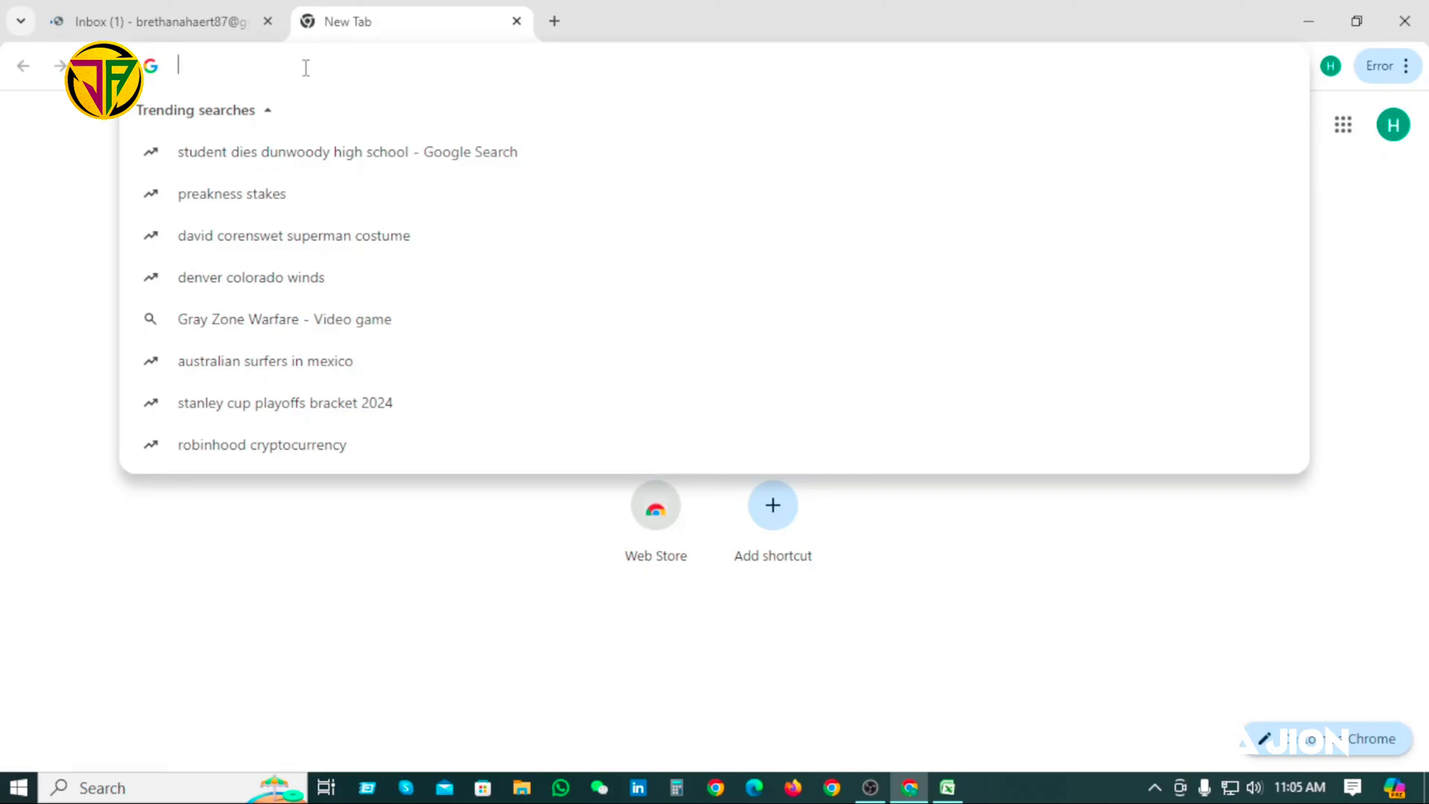
text(wh)
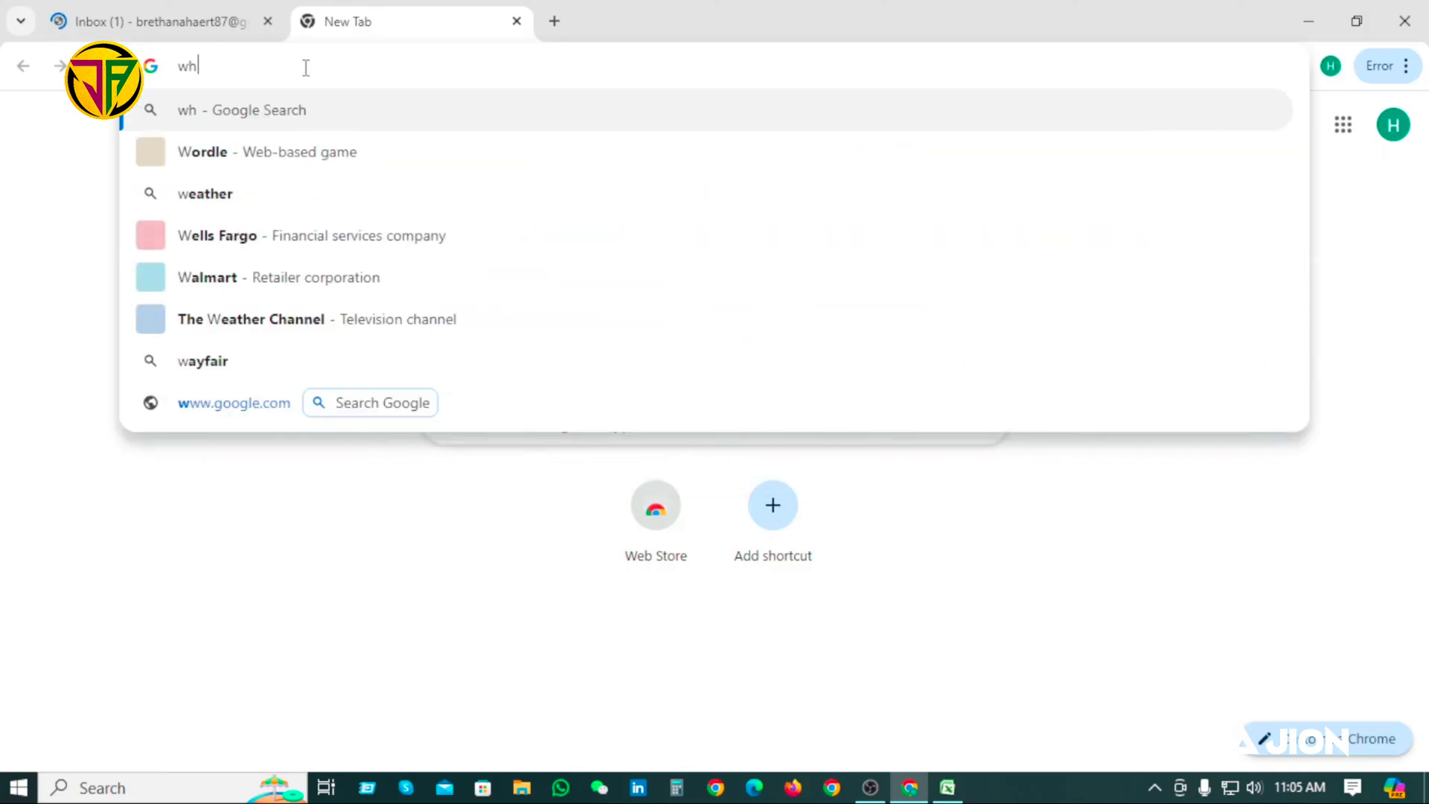
text(oer,)
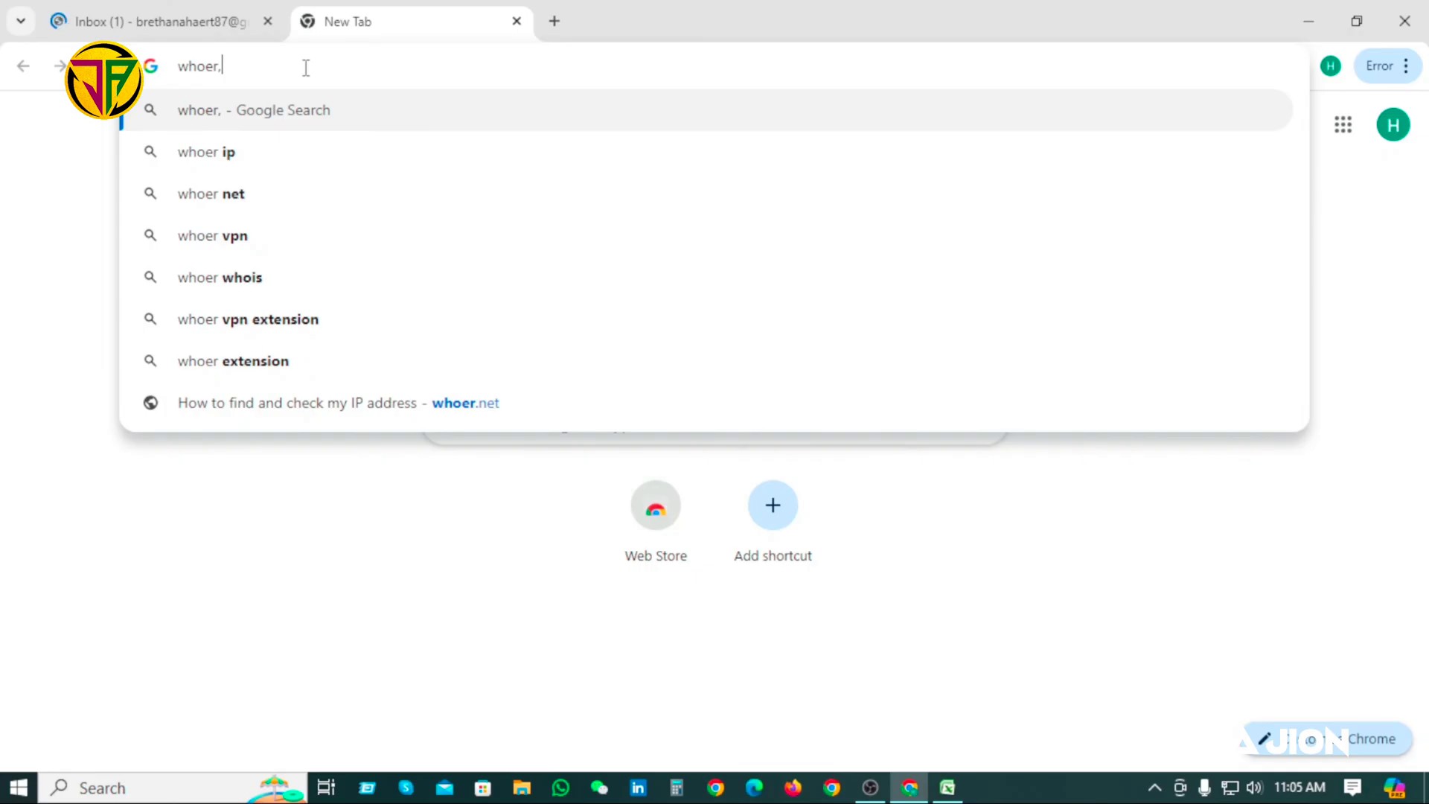
text(net)
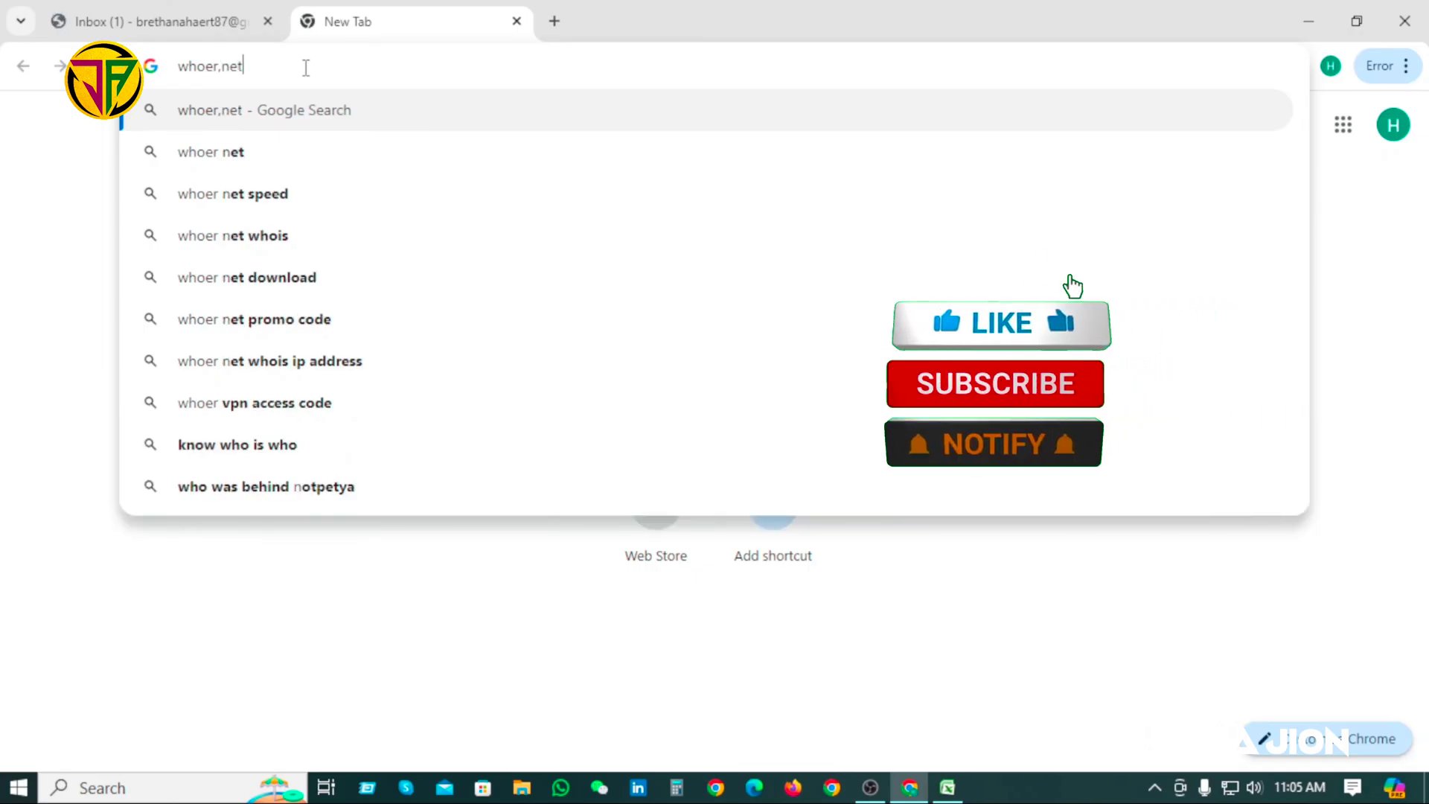
key(Return)
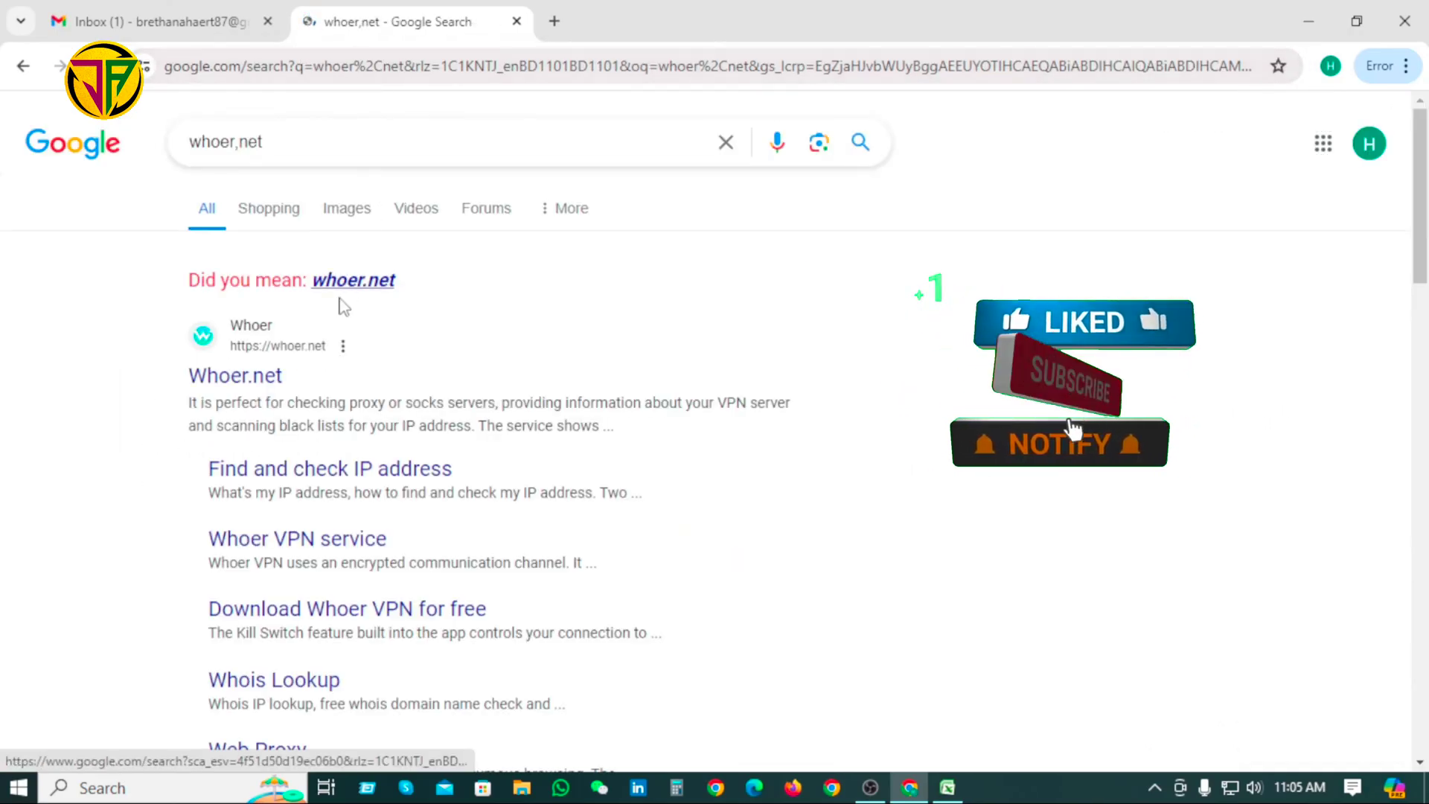
click(248, 390)
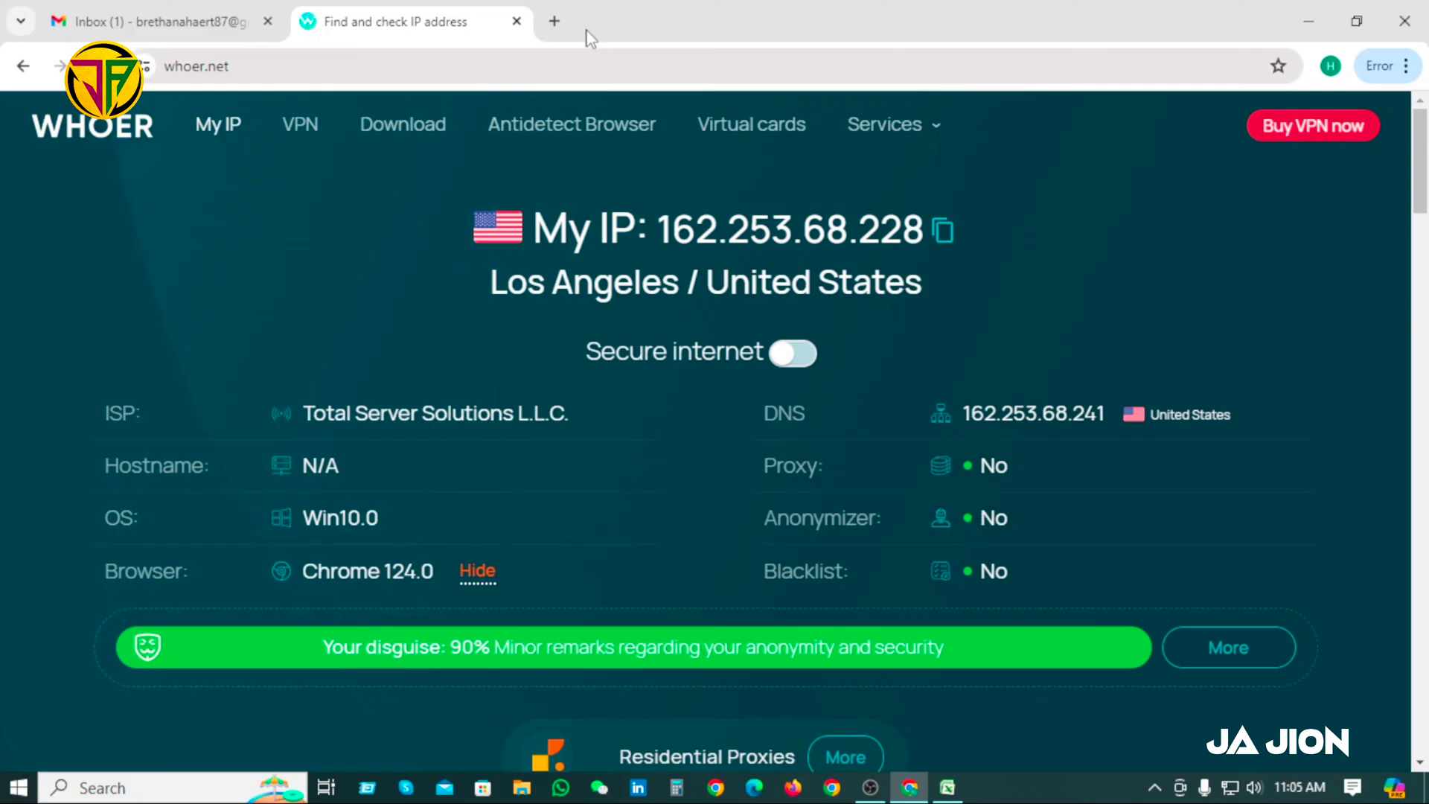
click(554, 21)
click(520, 19)
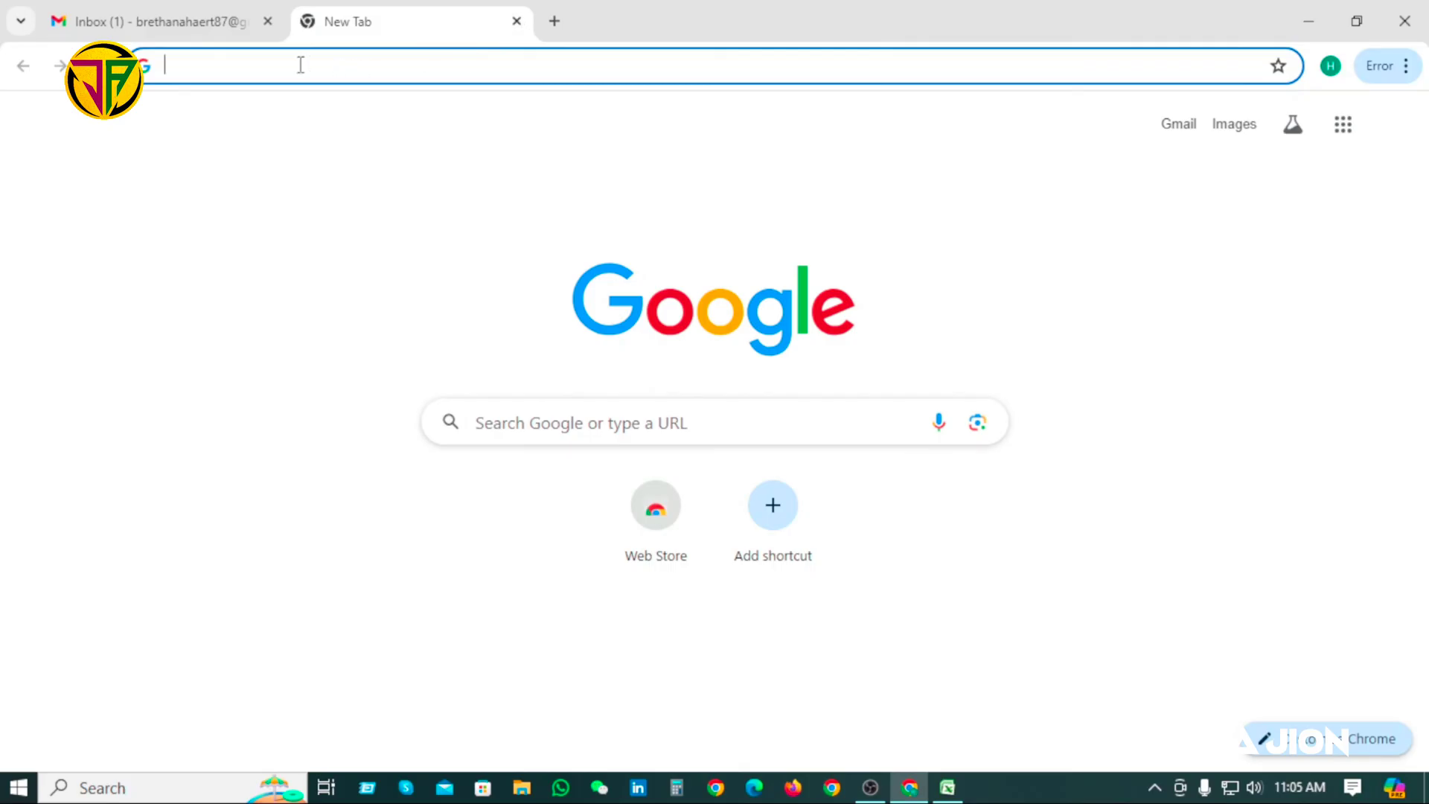
Search 'google voice', open the site in a new tab, and choose For personal use > Web
click(275, 77)
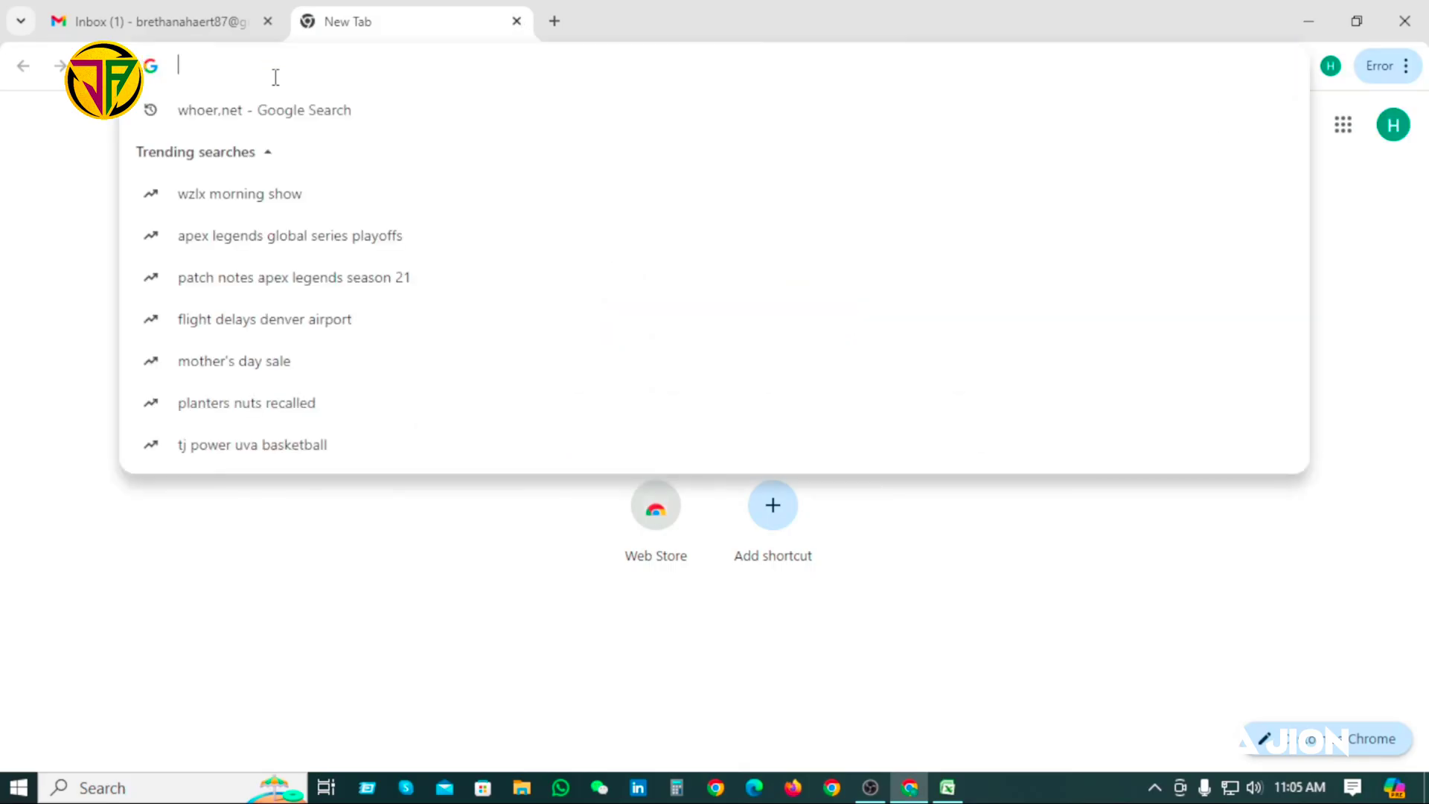
text(goog)
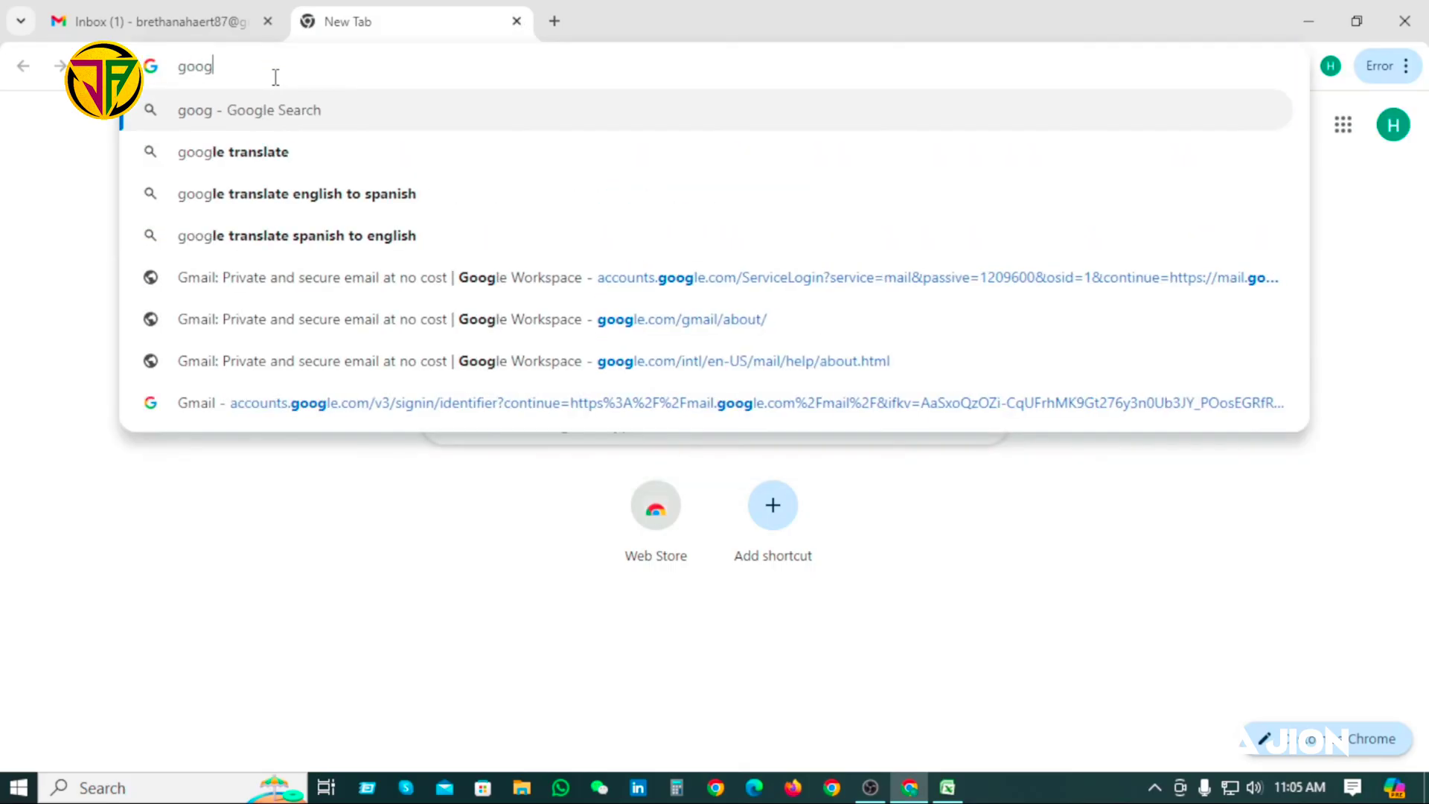
text(le voice)
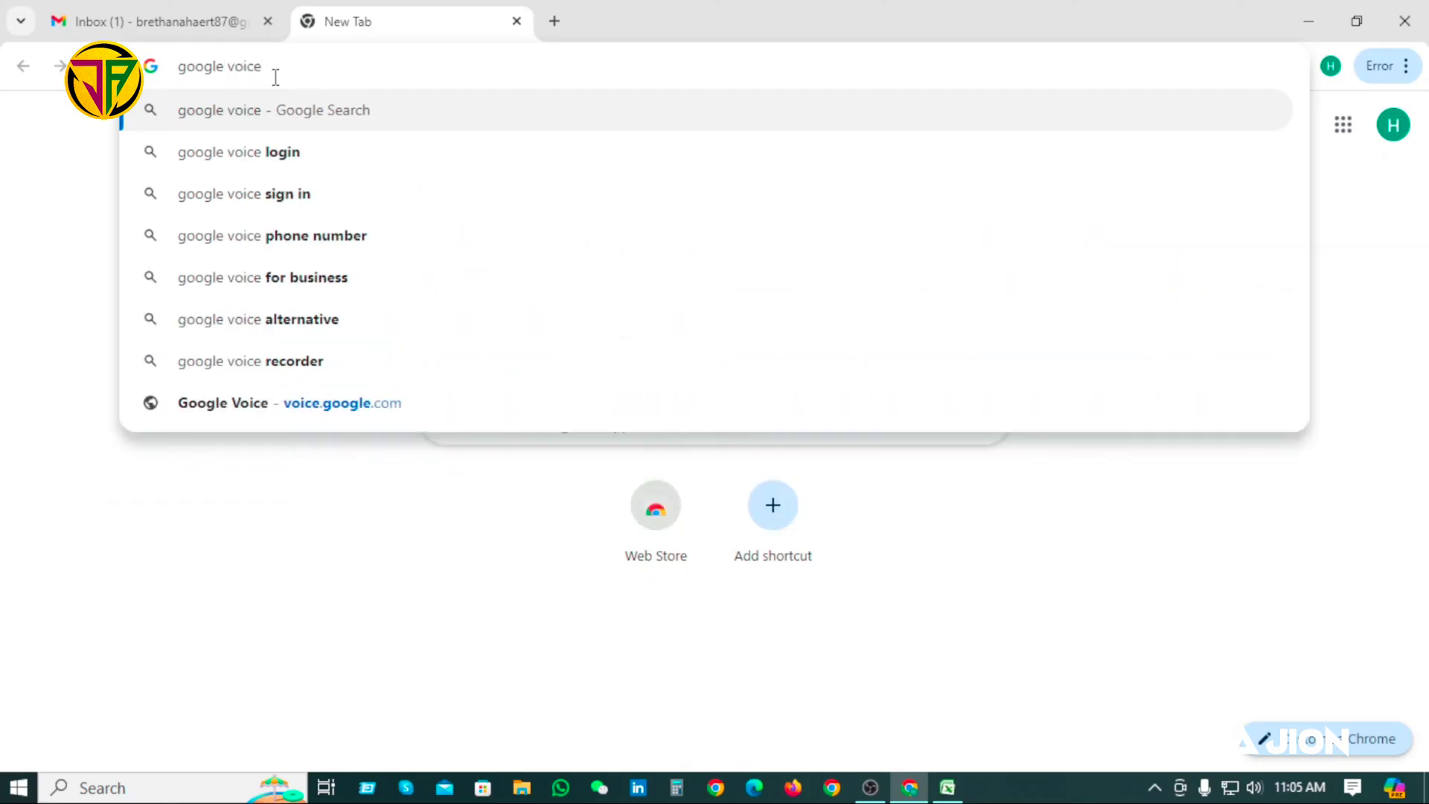
key(Return)
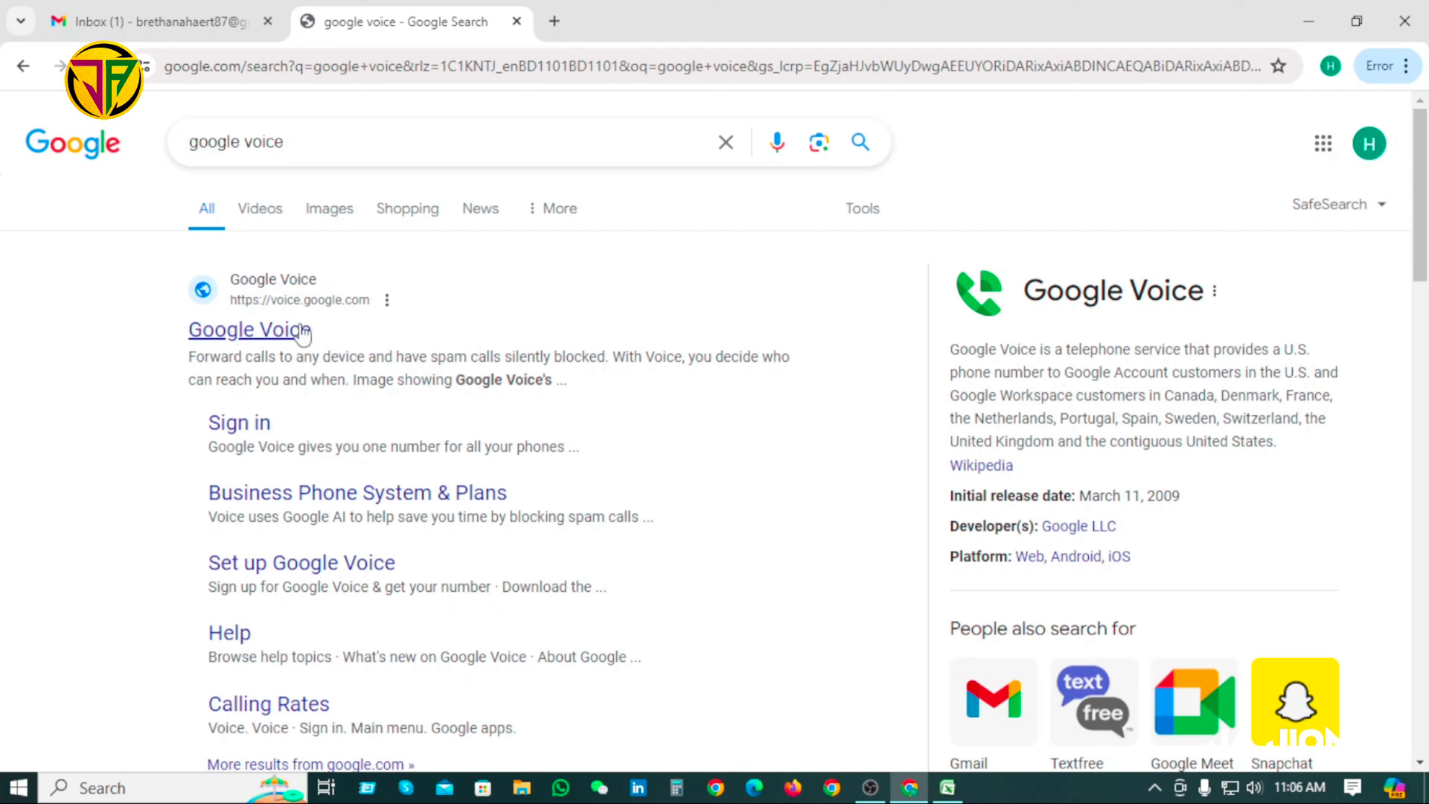
right_click(253, 341)
click(312, 357)
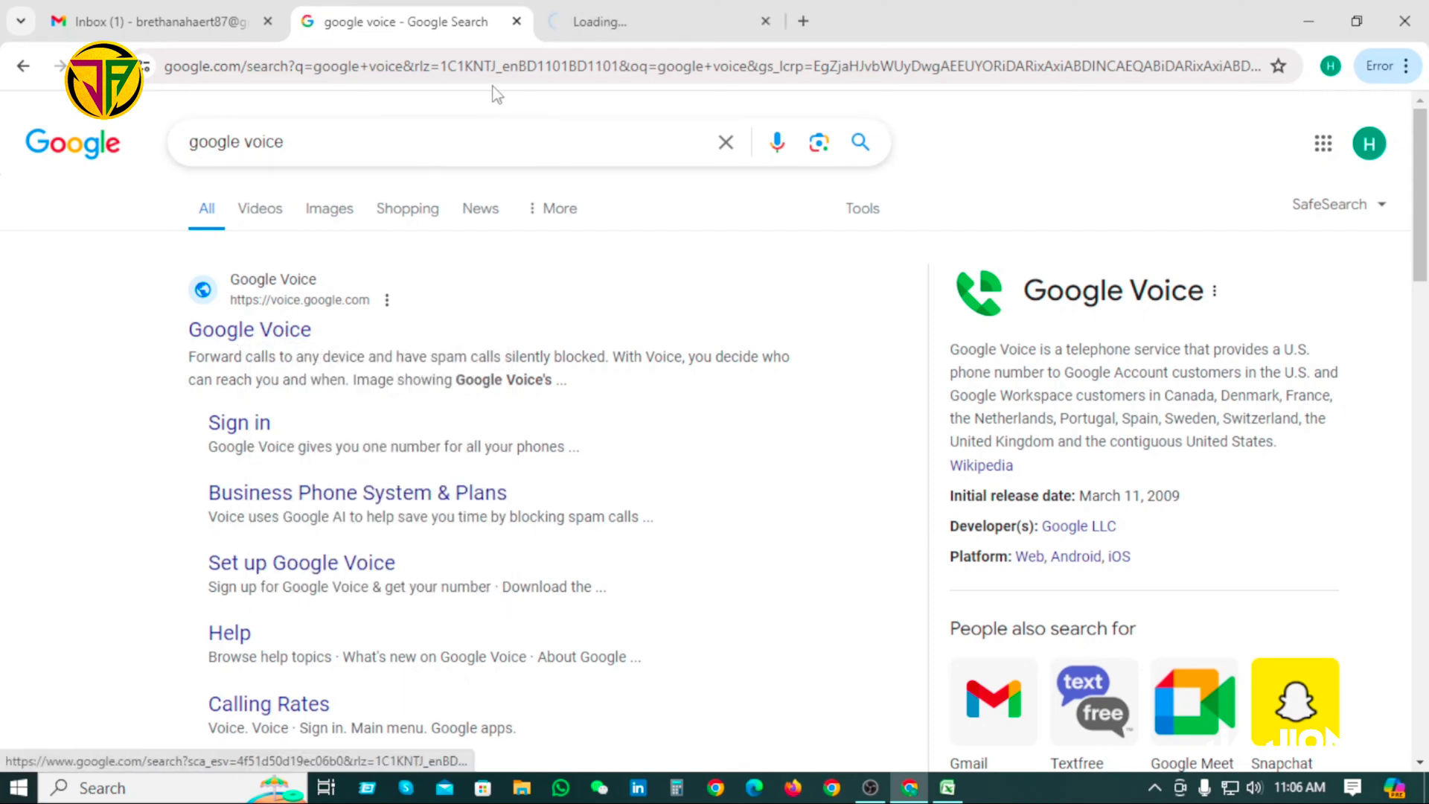
click(517, 22)
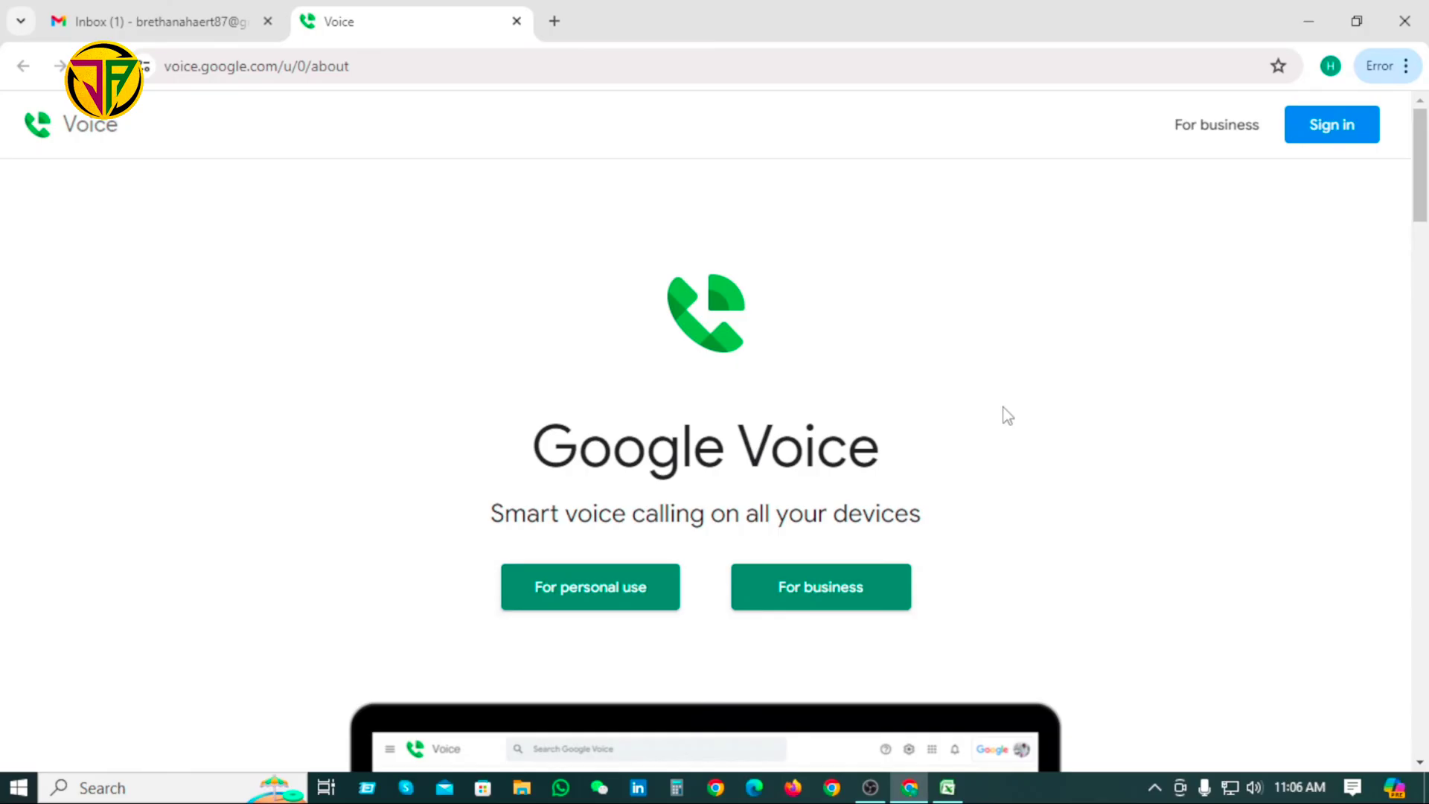
click(617, 596)
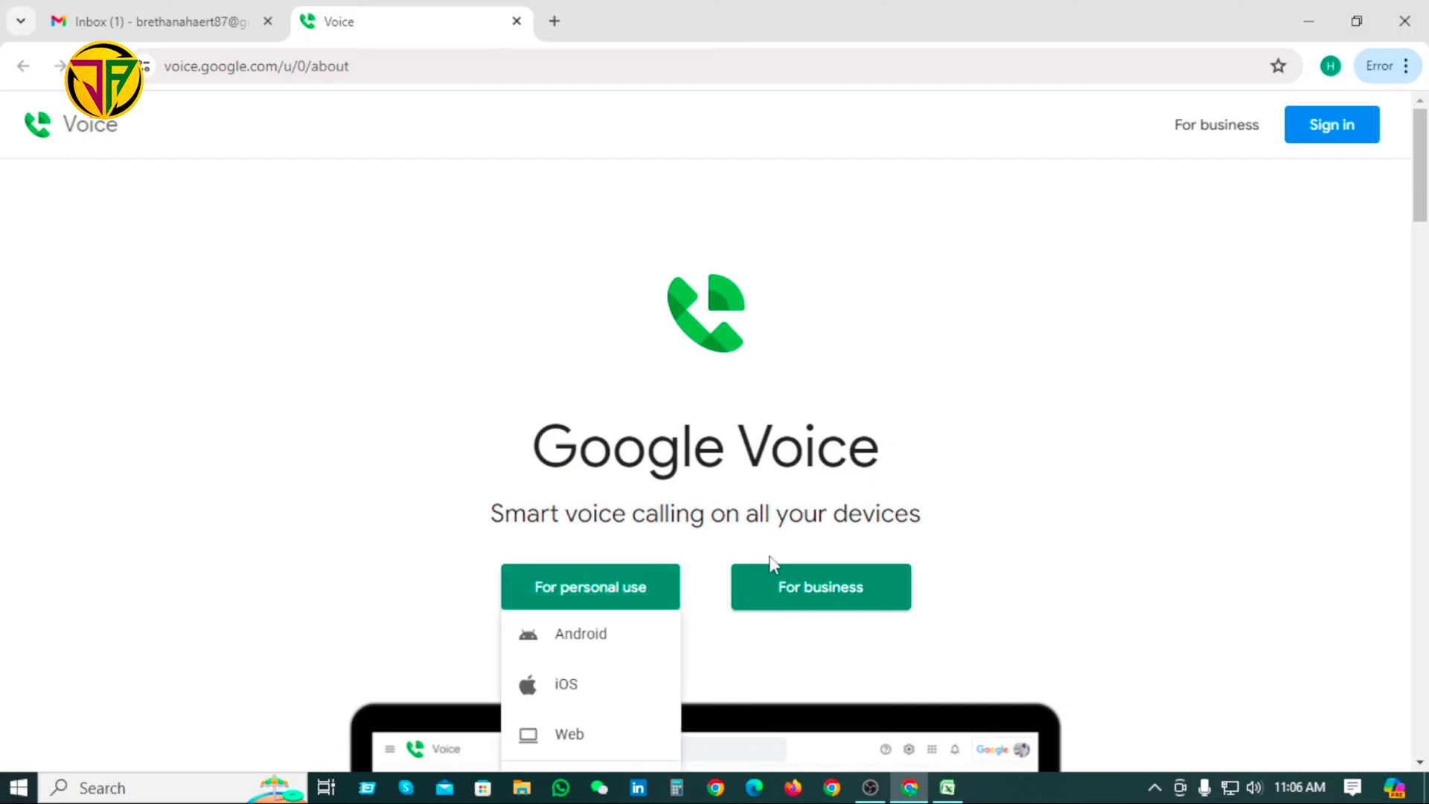
click(570, 737)
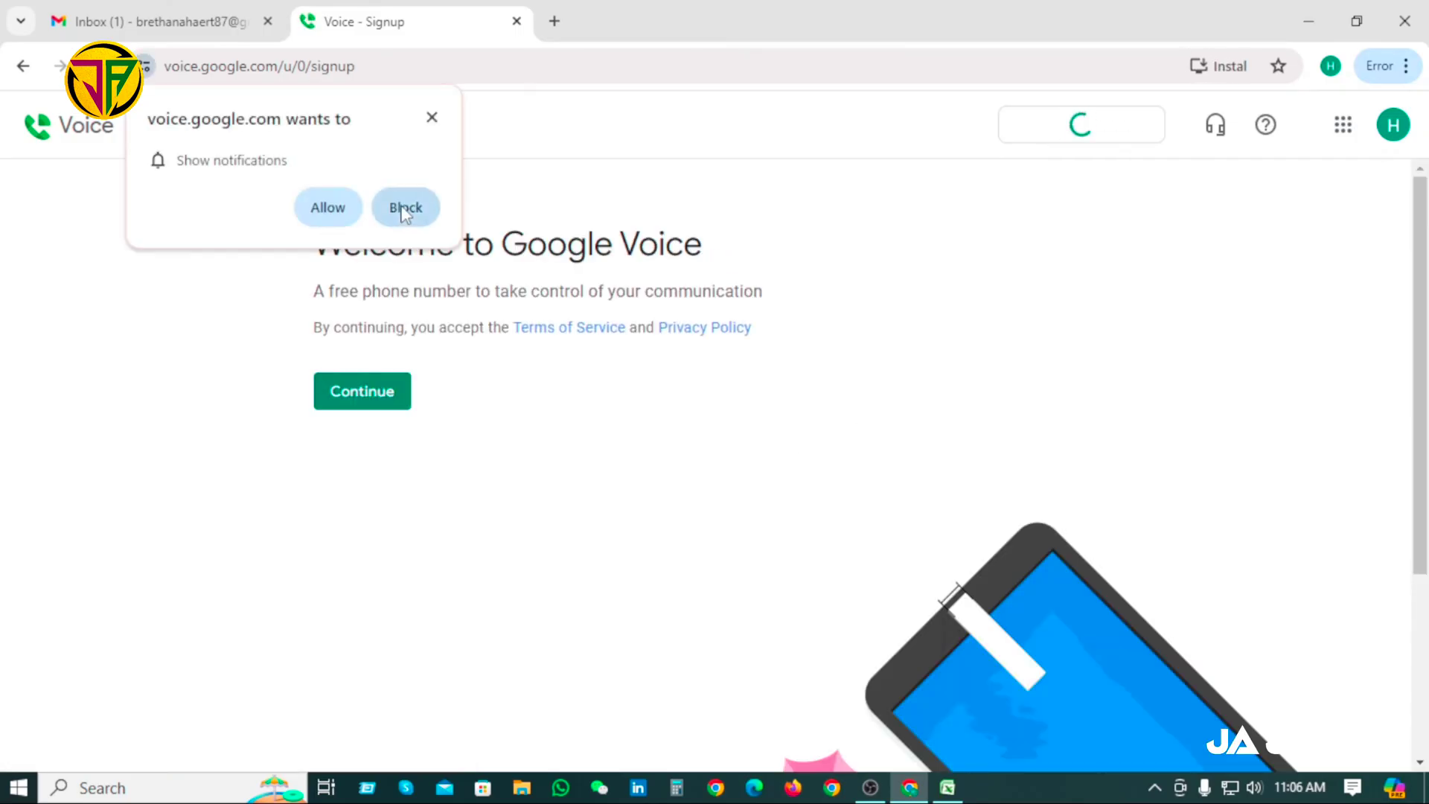
Dismiss the notifications prompt, continue, and search area code 712 after 912 finds nothing
click(433, 119)
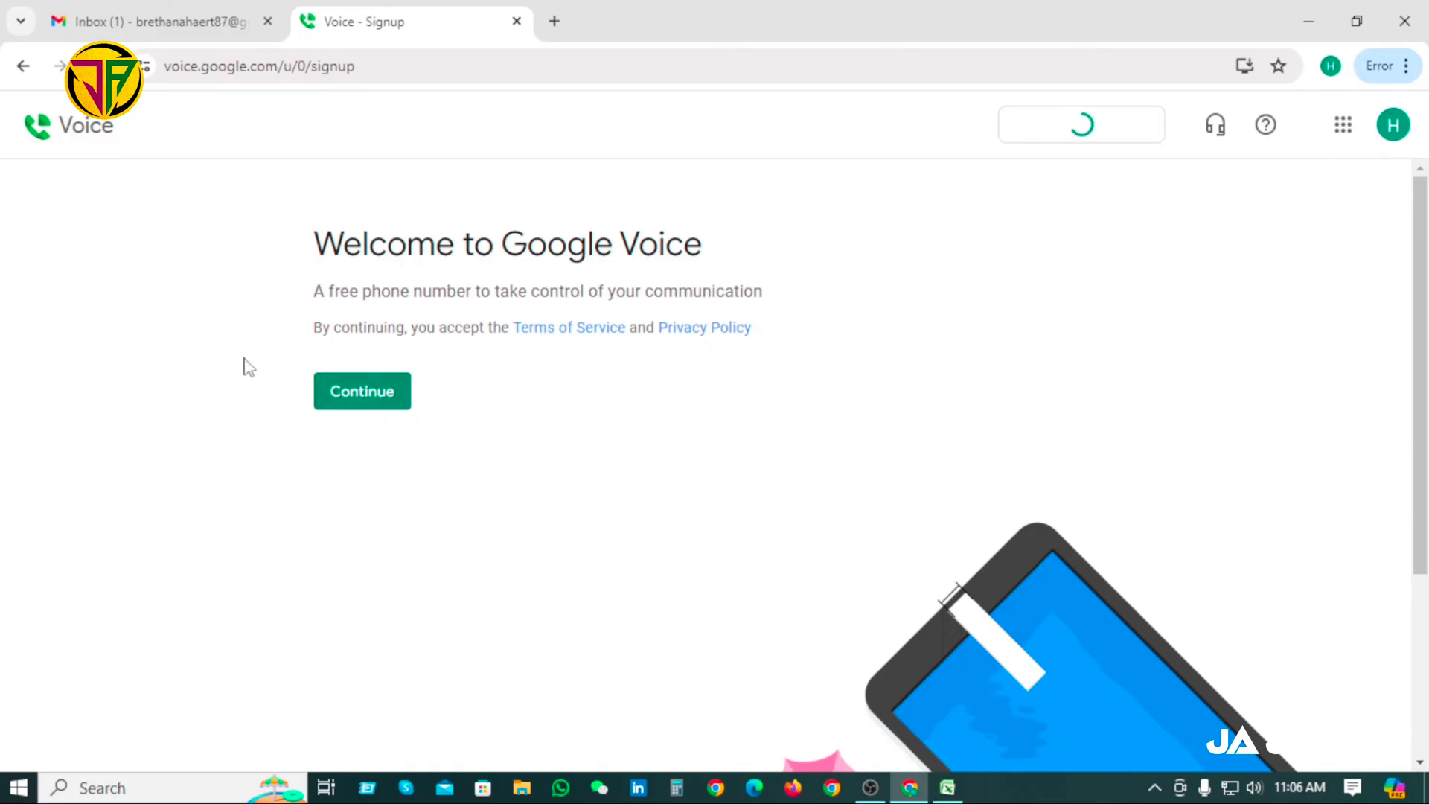
click(372, 400)
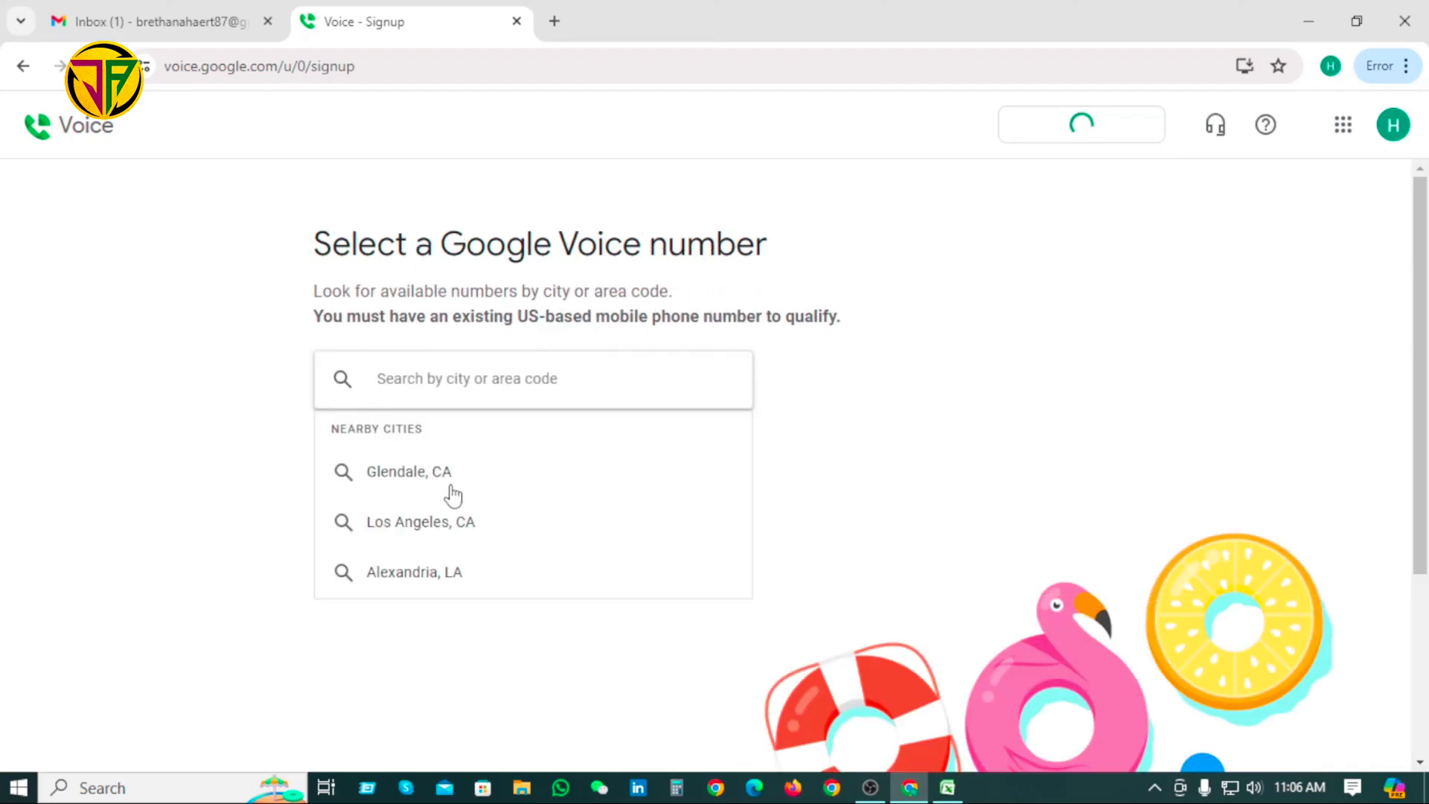
click(443, 383)
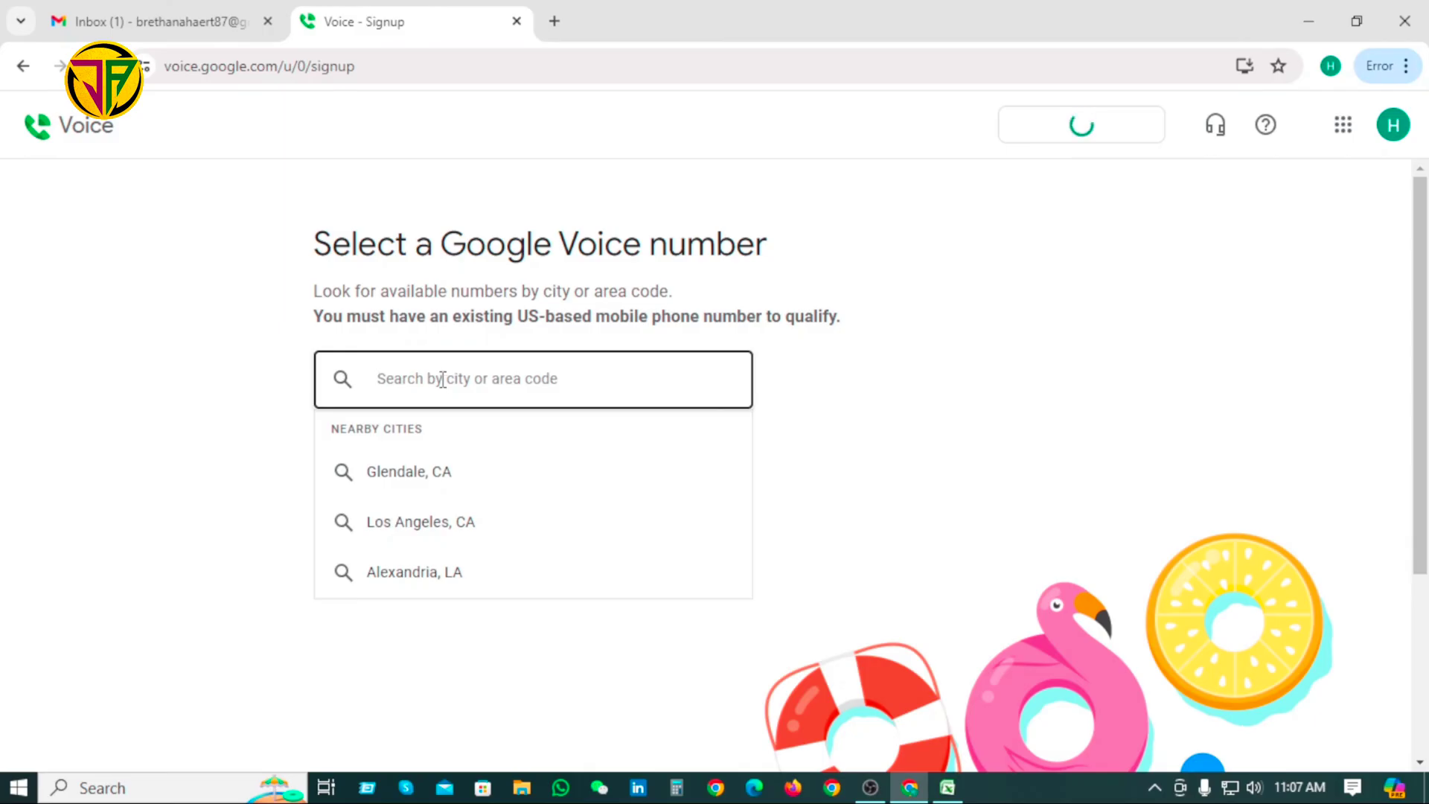
text(912)
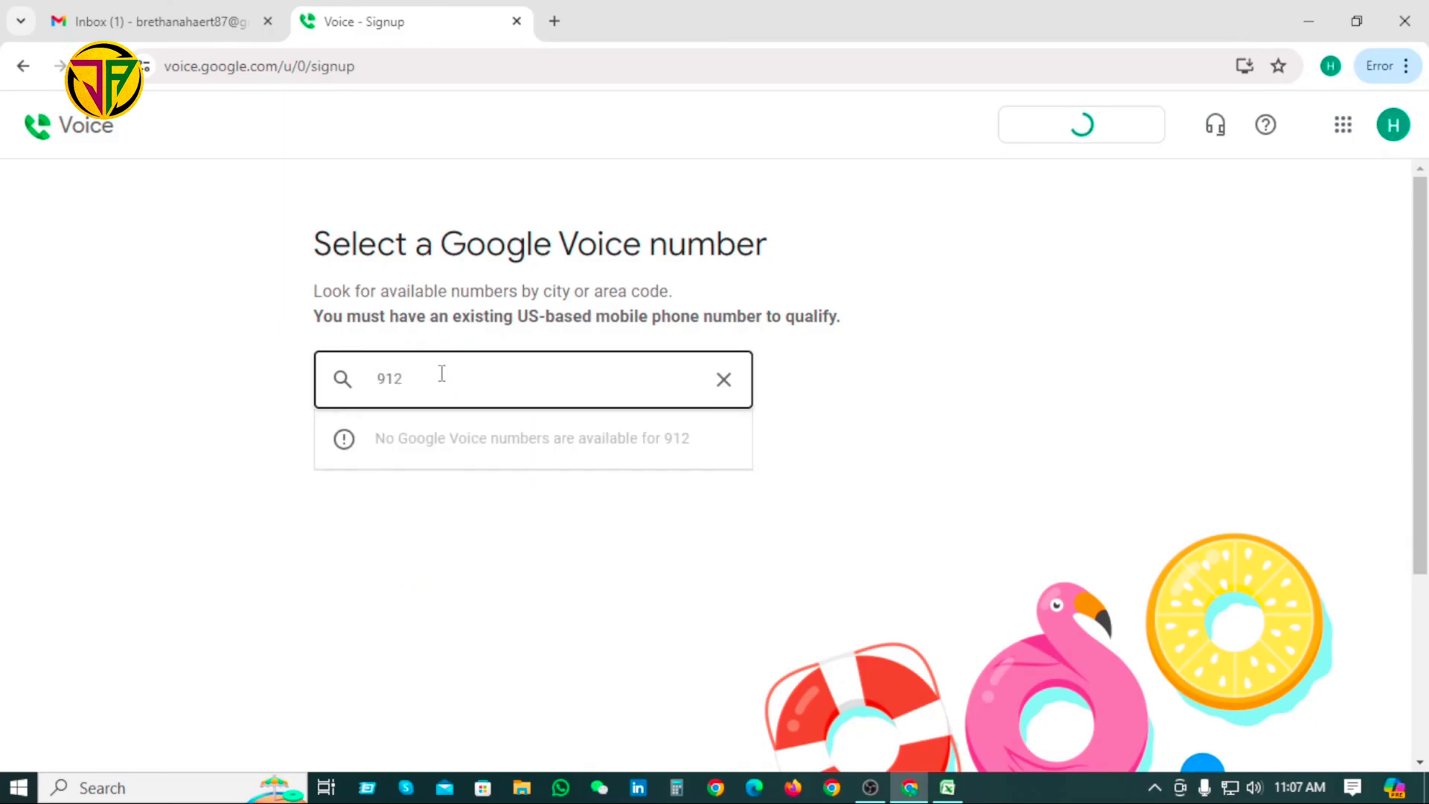
key(BackSpace)
key(BackSpace)
key(BackSpace)
text(712)
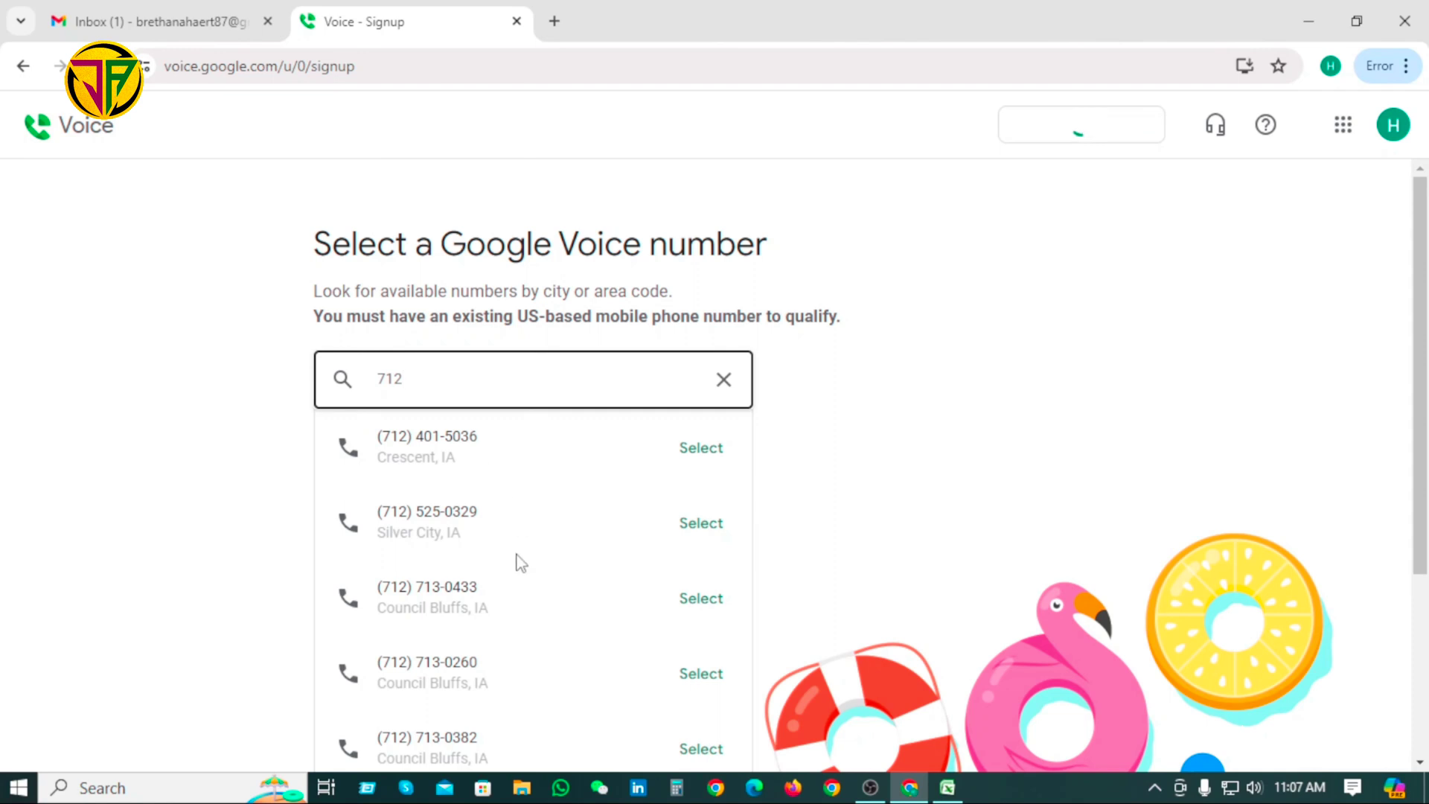
Show more 712 numbers and select the last Council Bluffs, IA number
scroll(550, 552, down, 3)
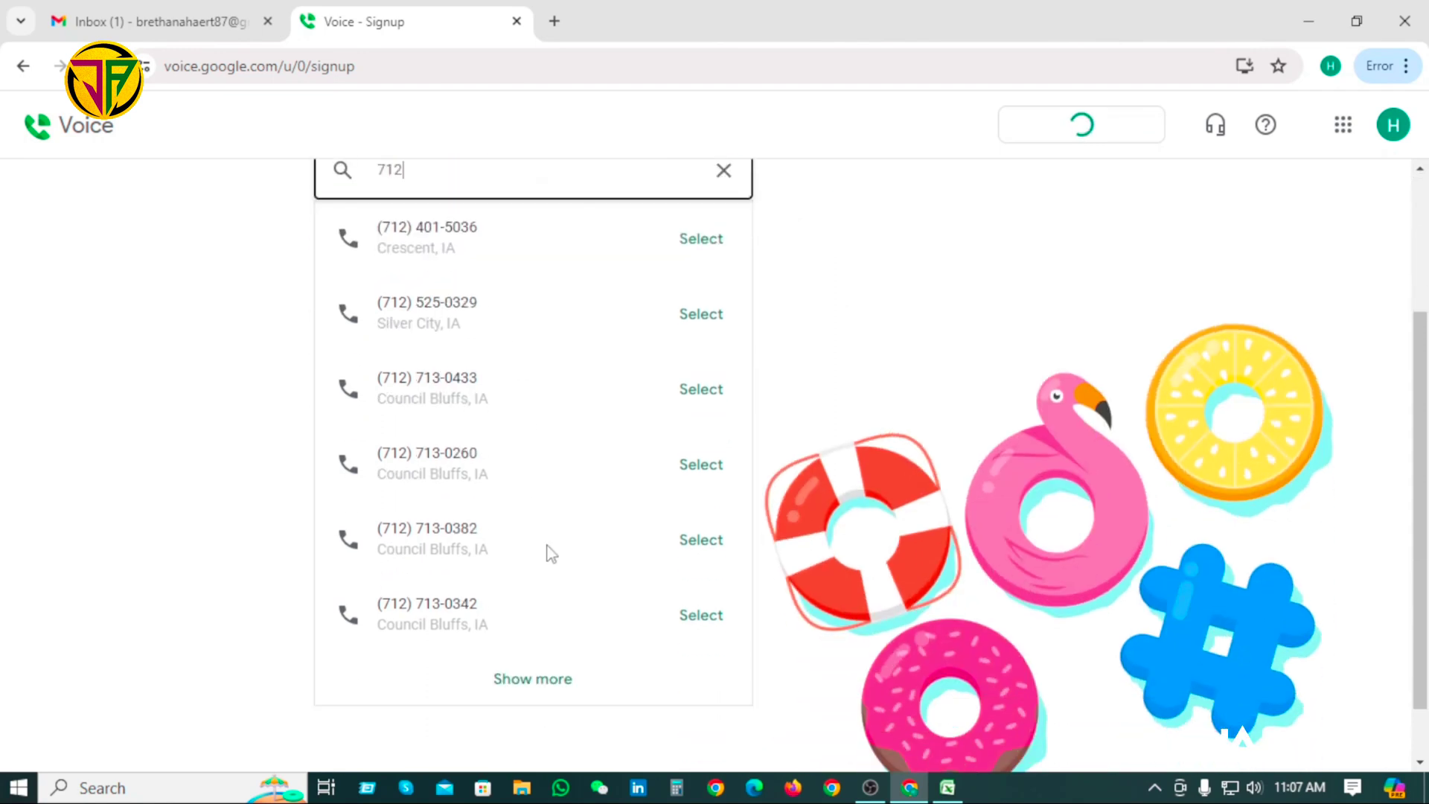
click(533, 679)
scroll(635, 533, down, 1)
scroll(635, 533, down, 3)
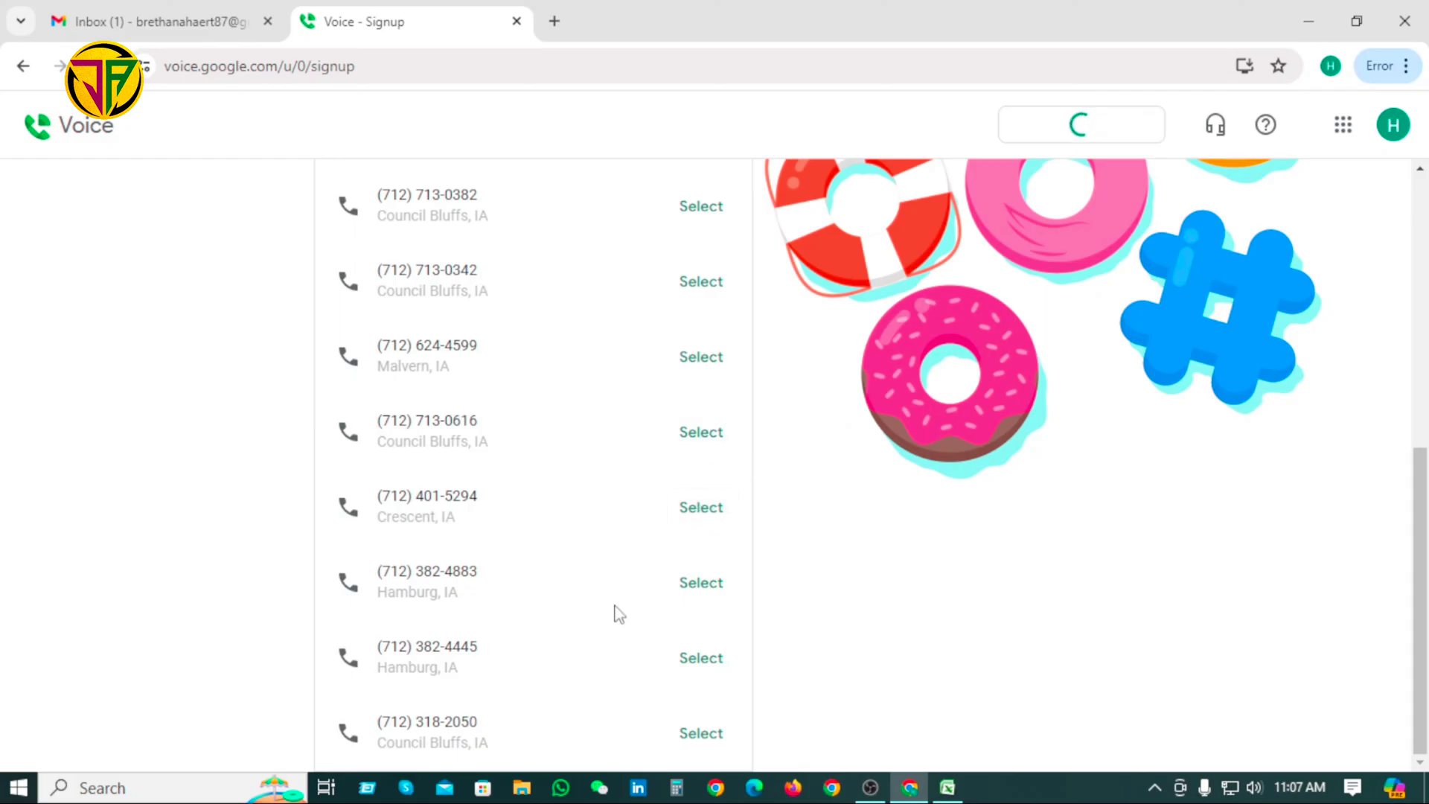
click(701, 734)
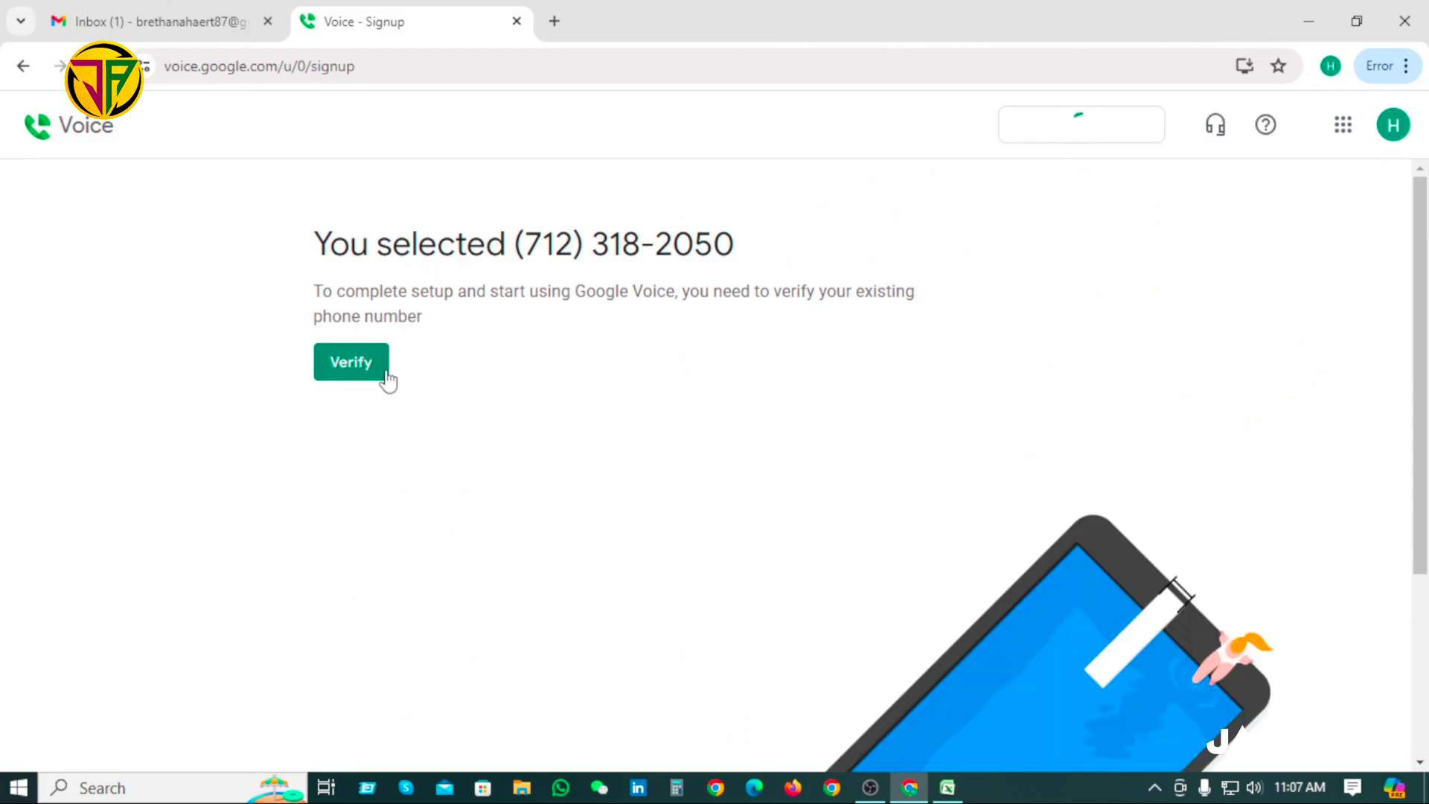
Enter the existing phone number to verify and send the verification code to it
click(352, 364)
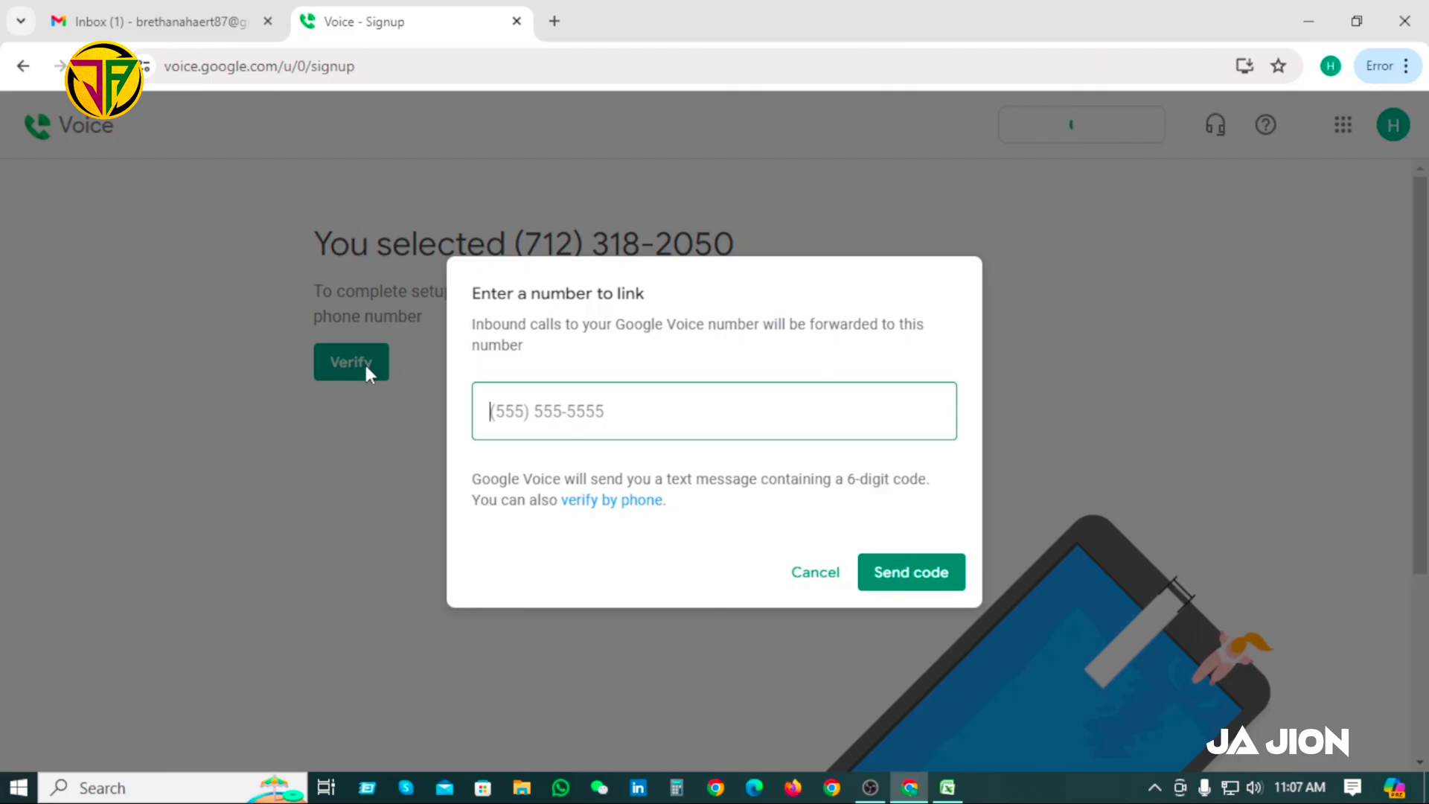
right_click(645, 564)
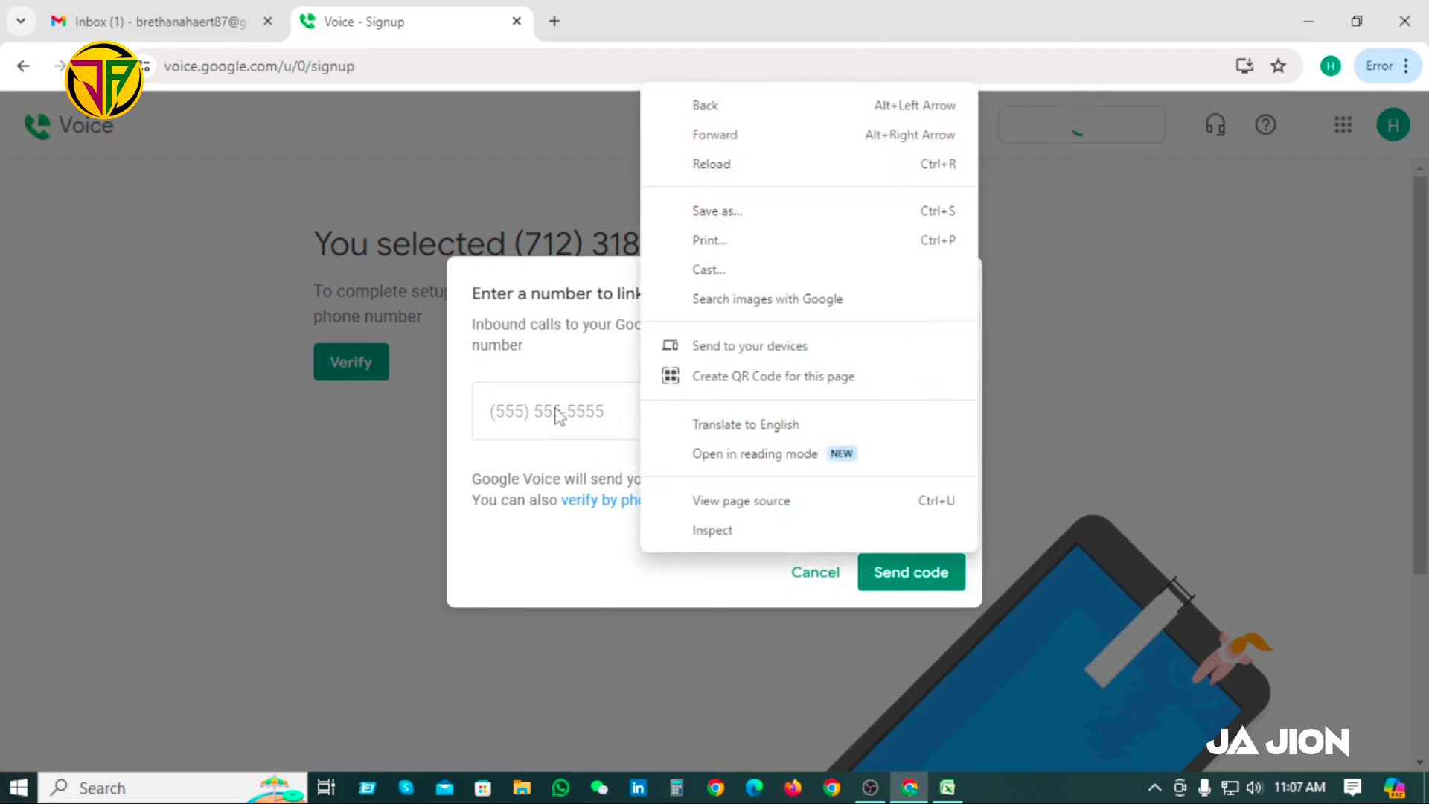
click(339, 296)
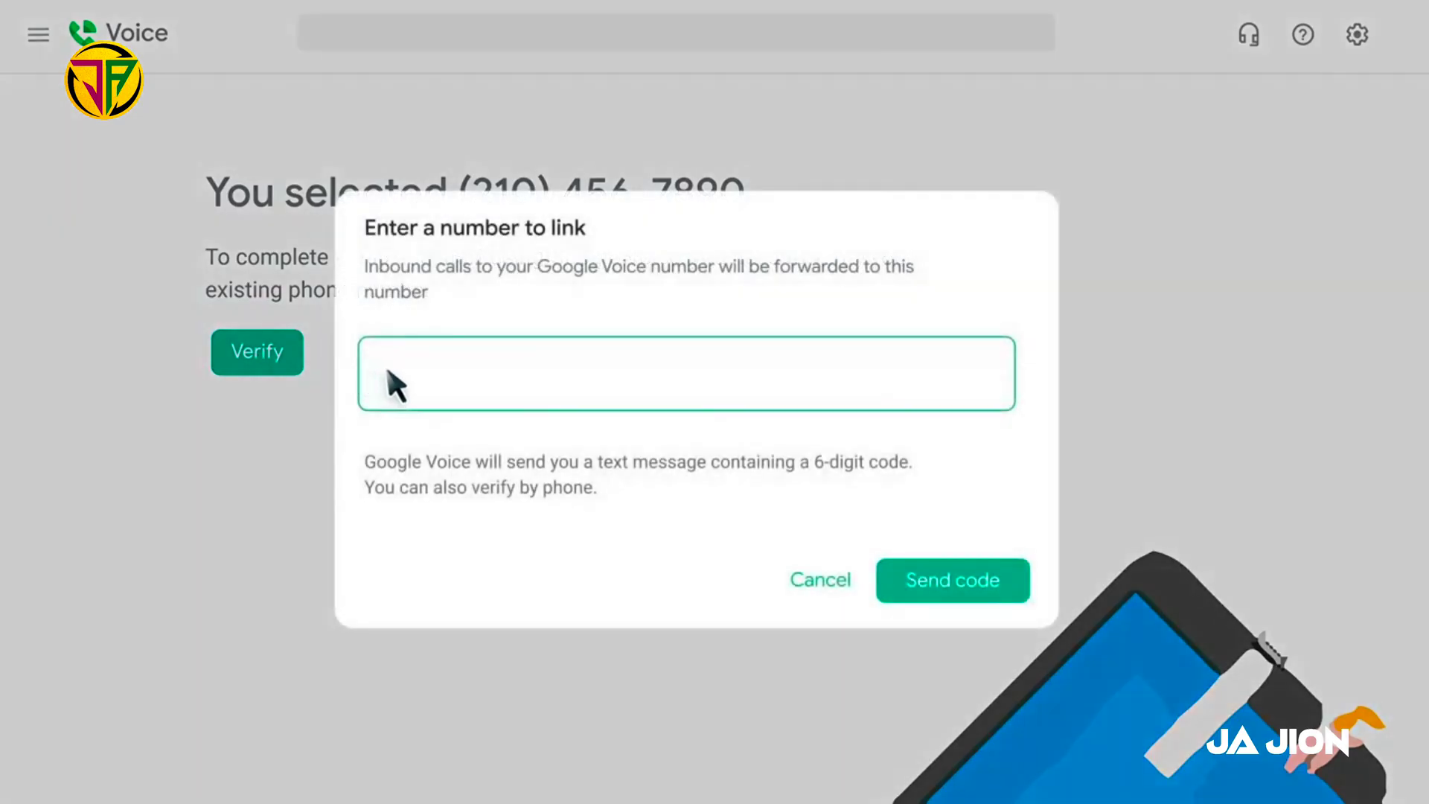
text((123))
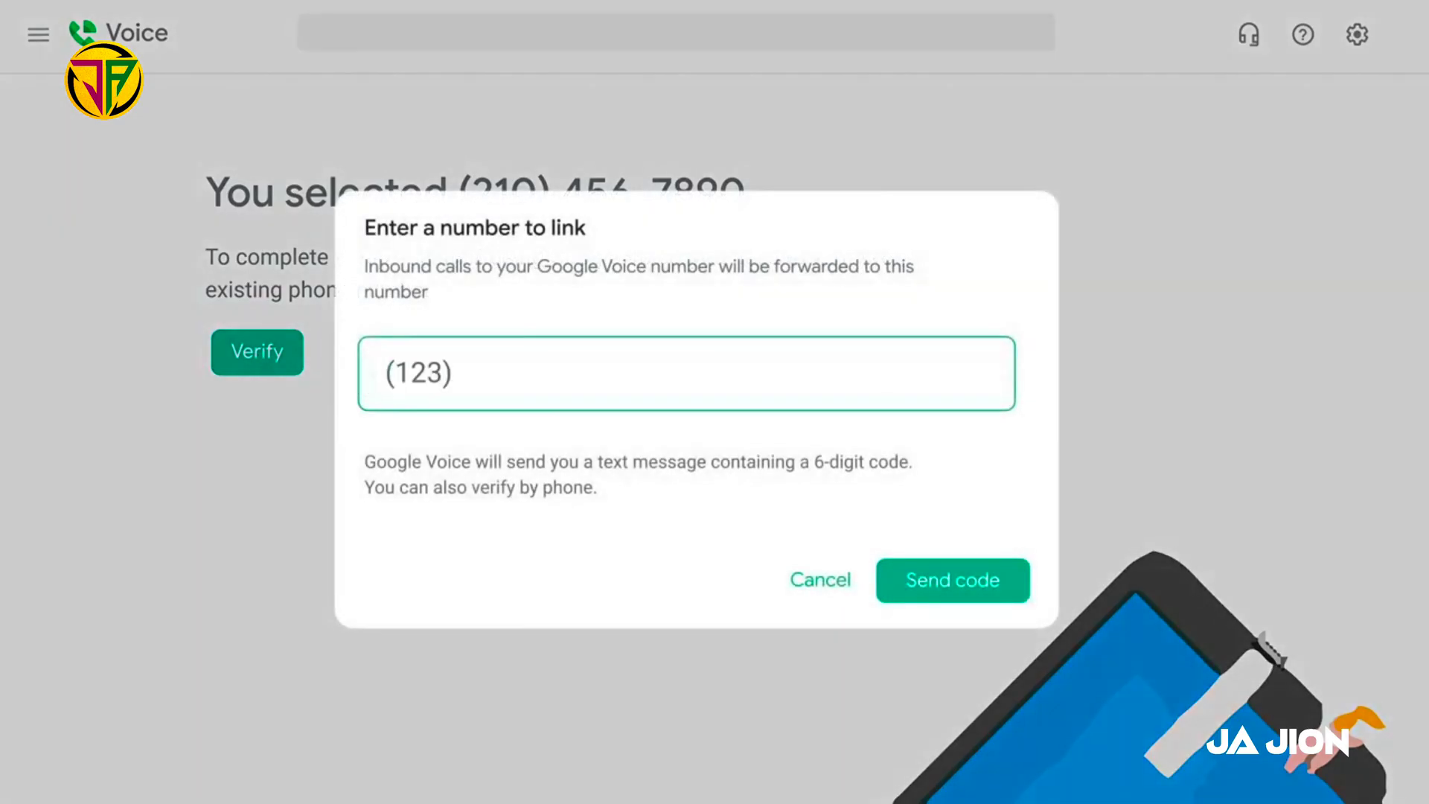
text( 456-7890)
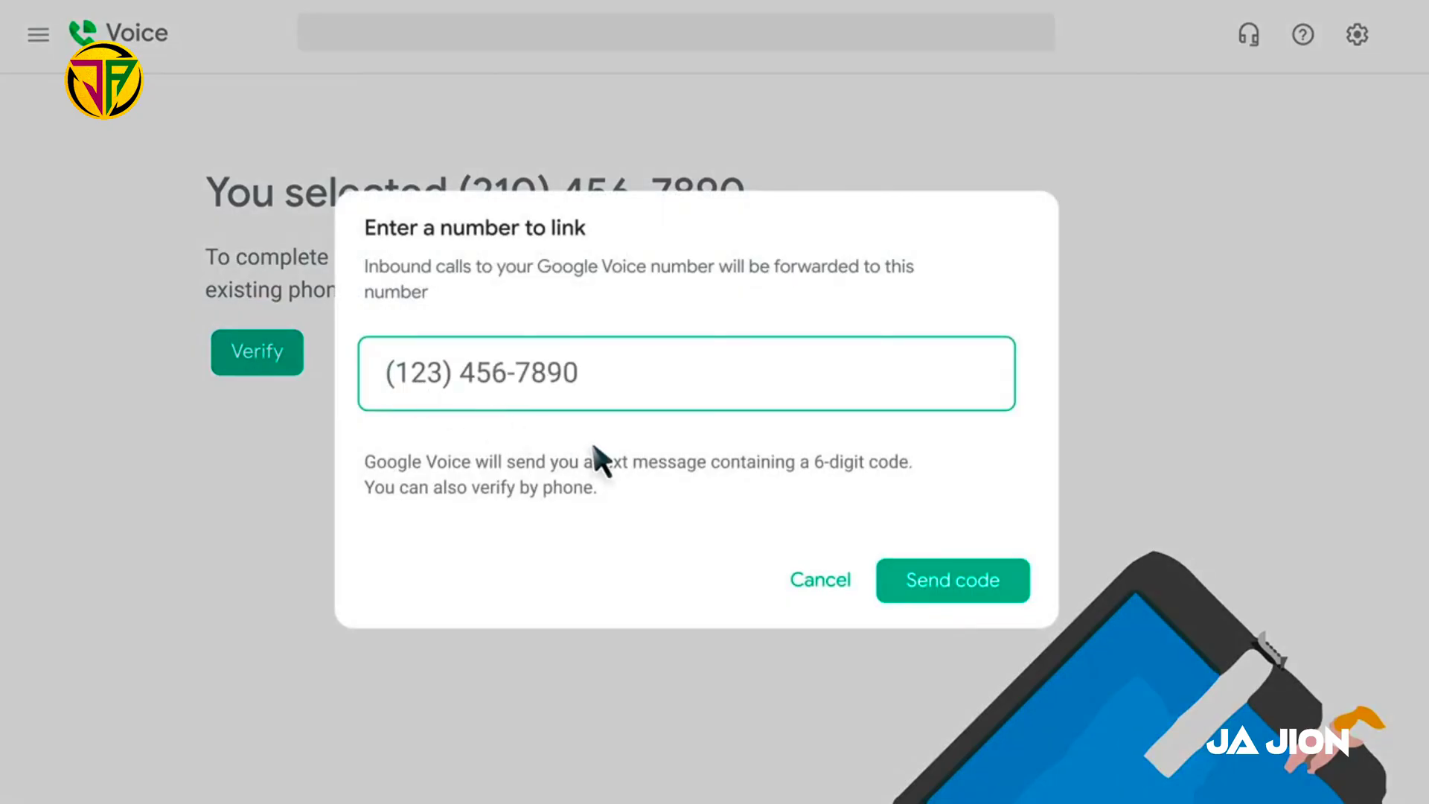
click(953, 577)
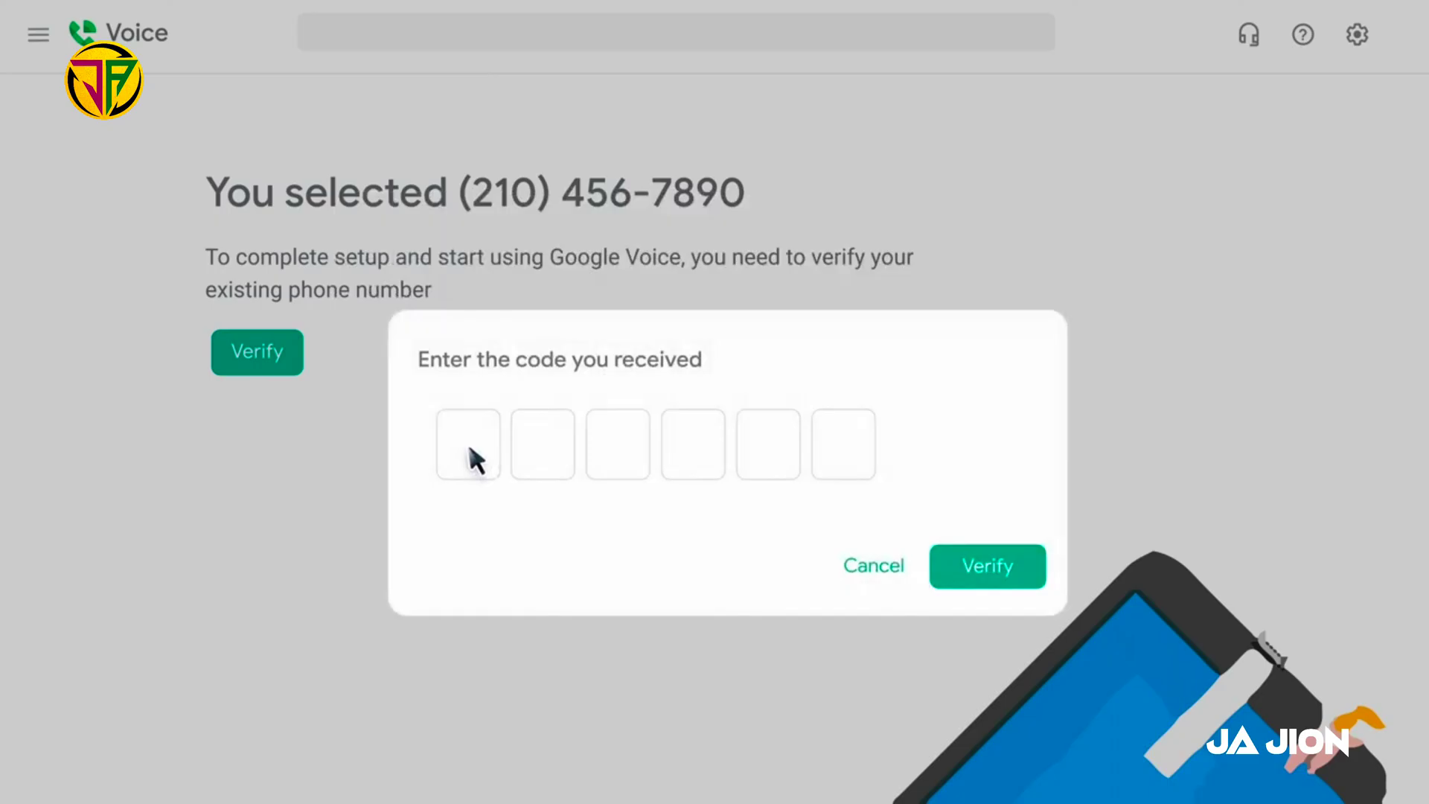
Enter the six-digit verification code, verify it, and claim the linked phone
click(470, 448)
text(XXXXXX)
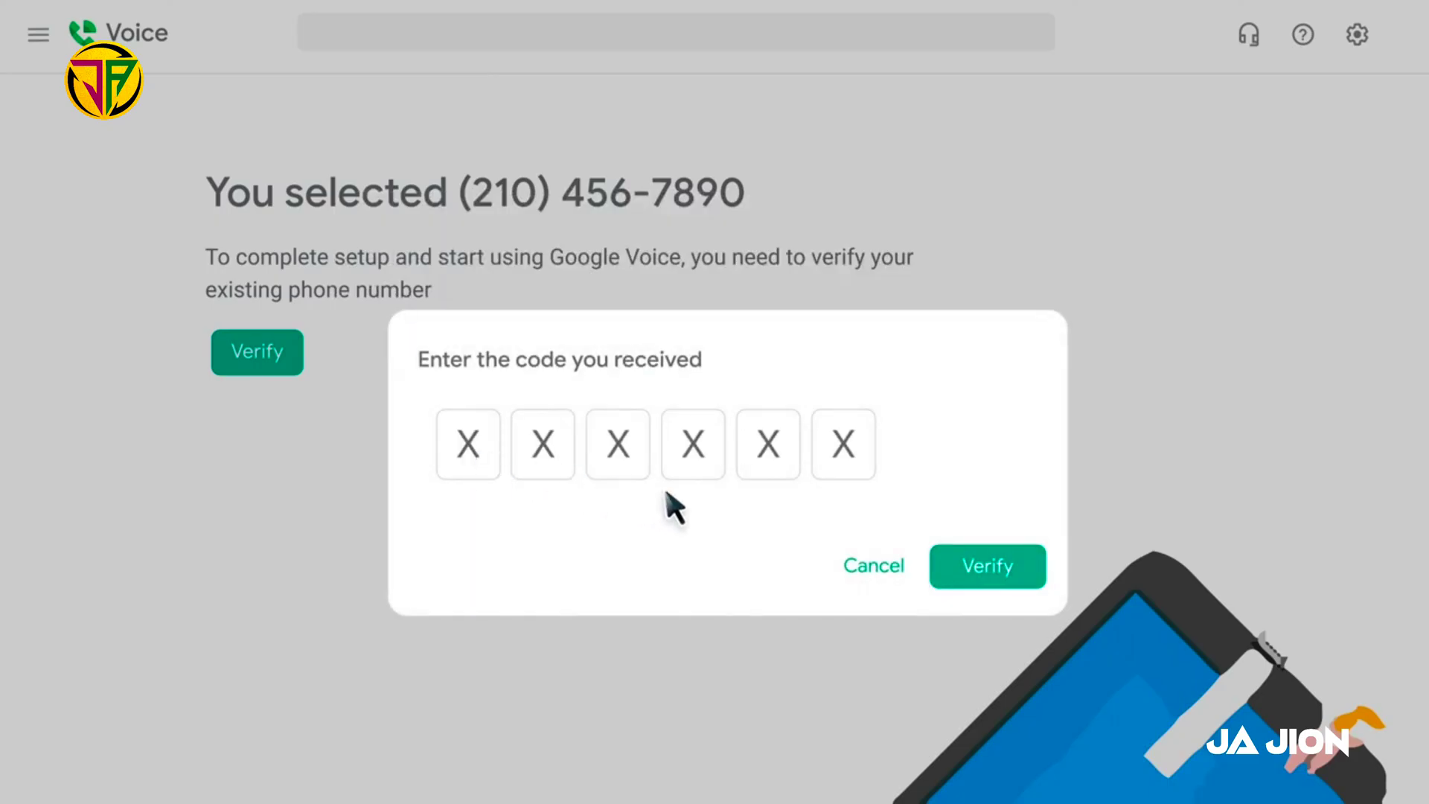
click(991, 567)
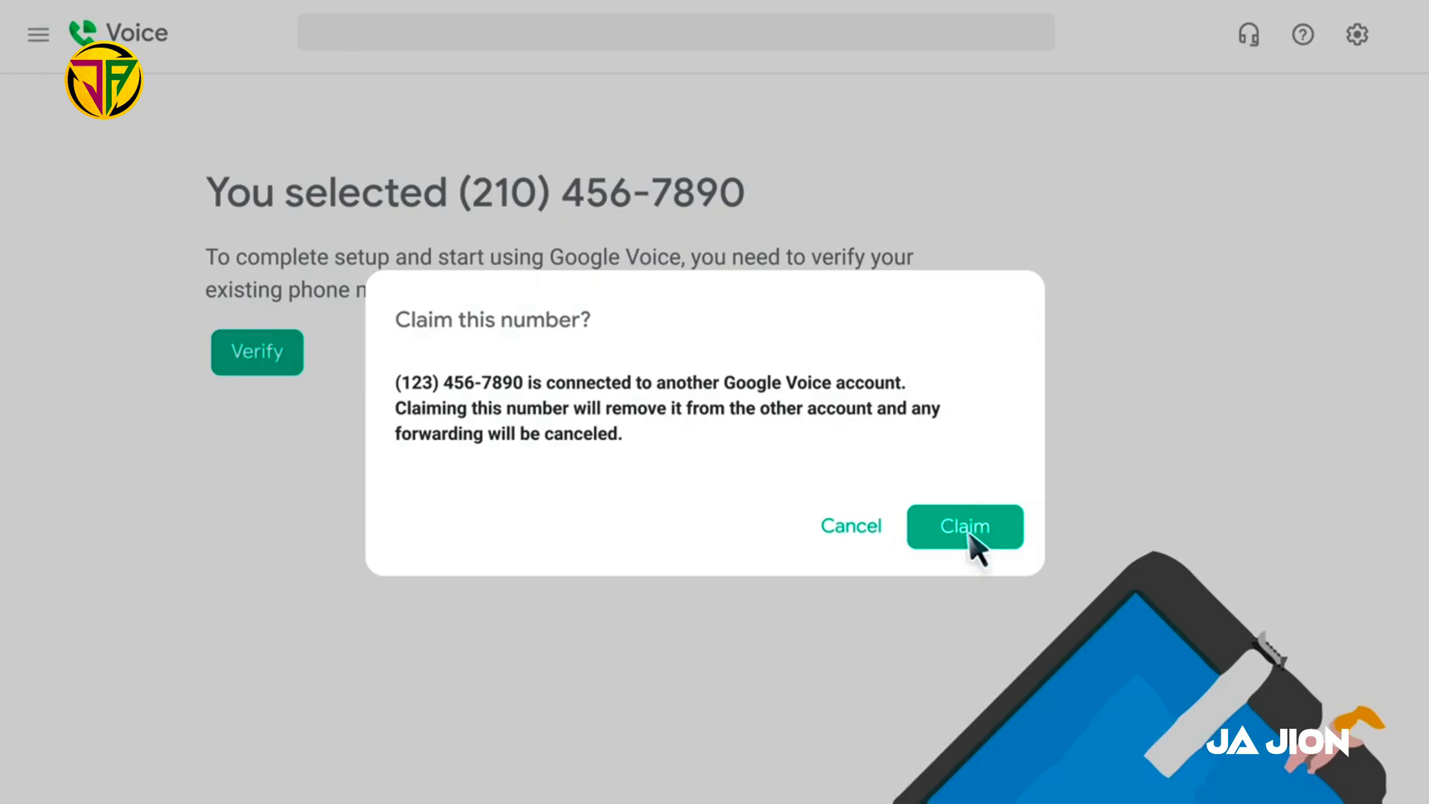
click(967, 528)
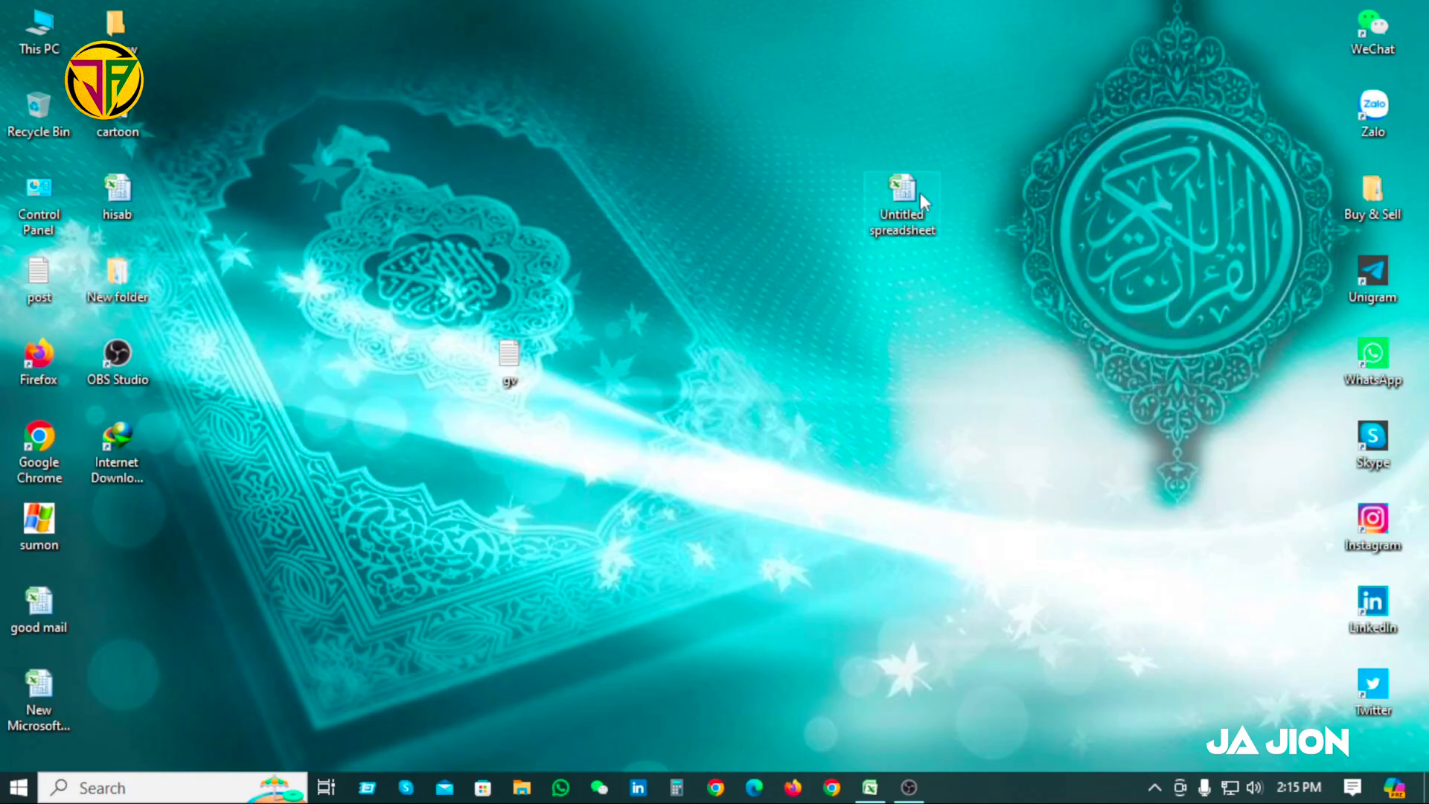
Open the Untitled spreadsheet, decline reopening it, and check the email, password and recovery email in A1:C1
double_click(910, 212)
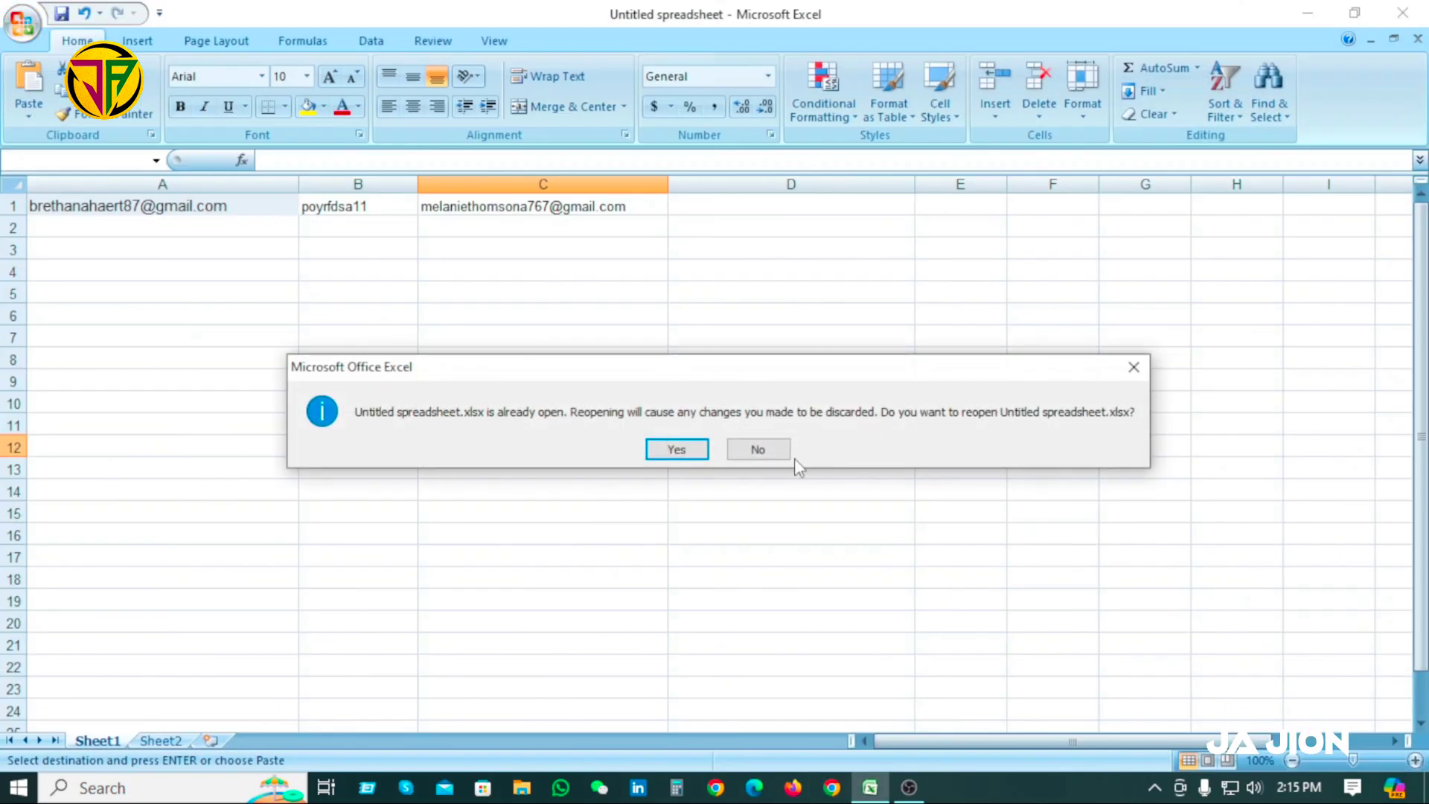
click(759, 448)
click(172, 210)
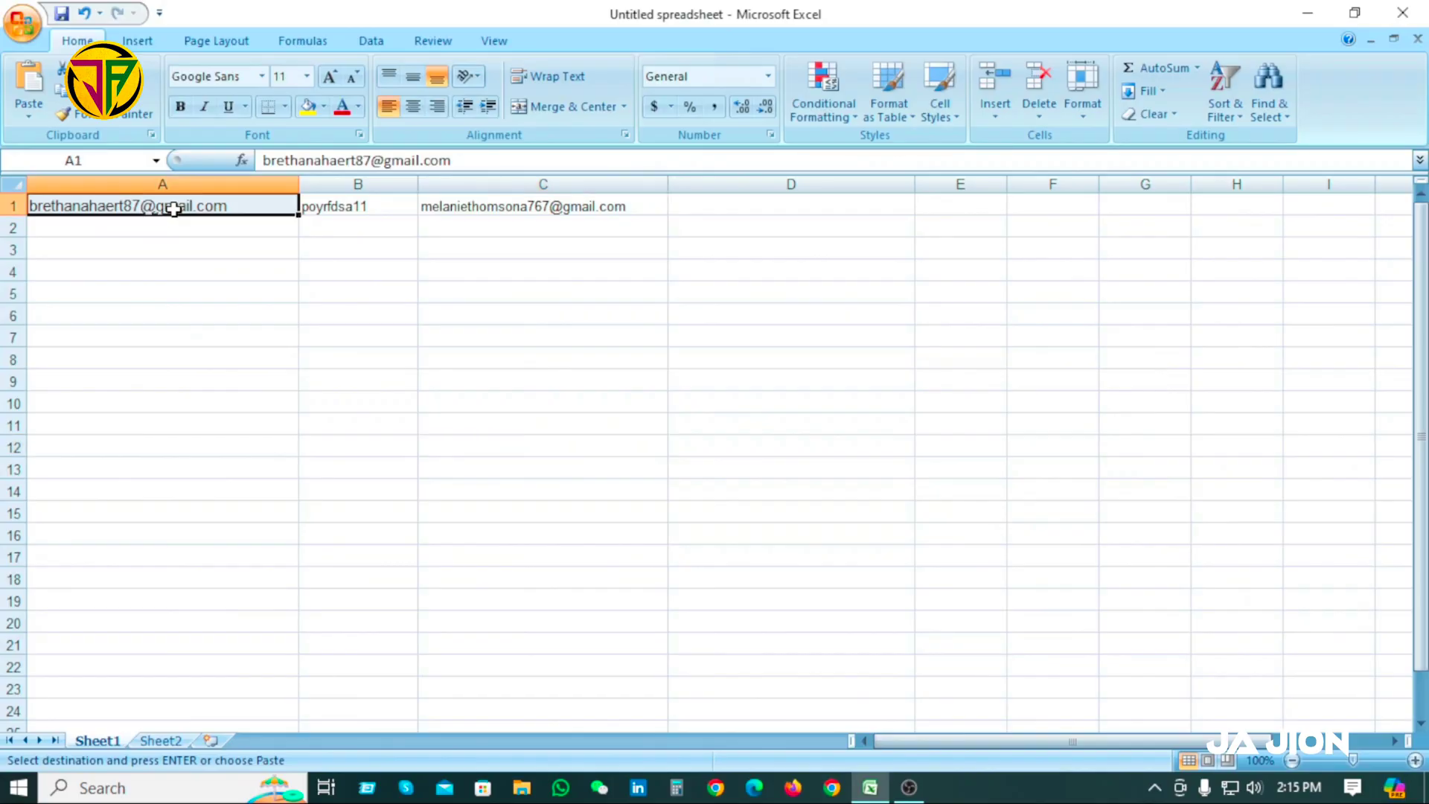
click(331, 209)
click(478, 203)
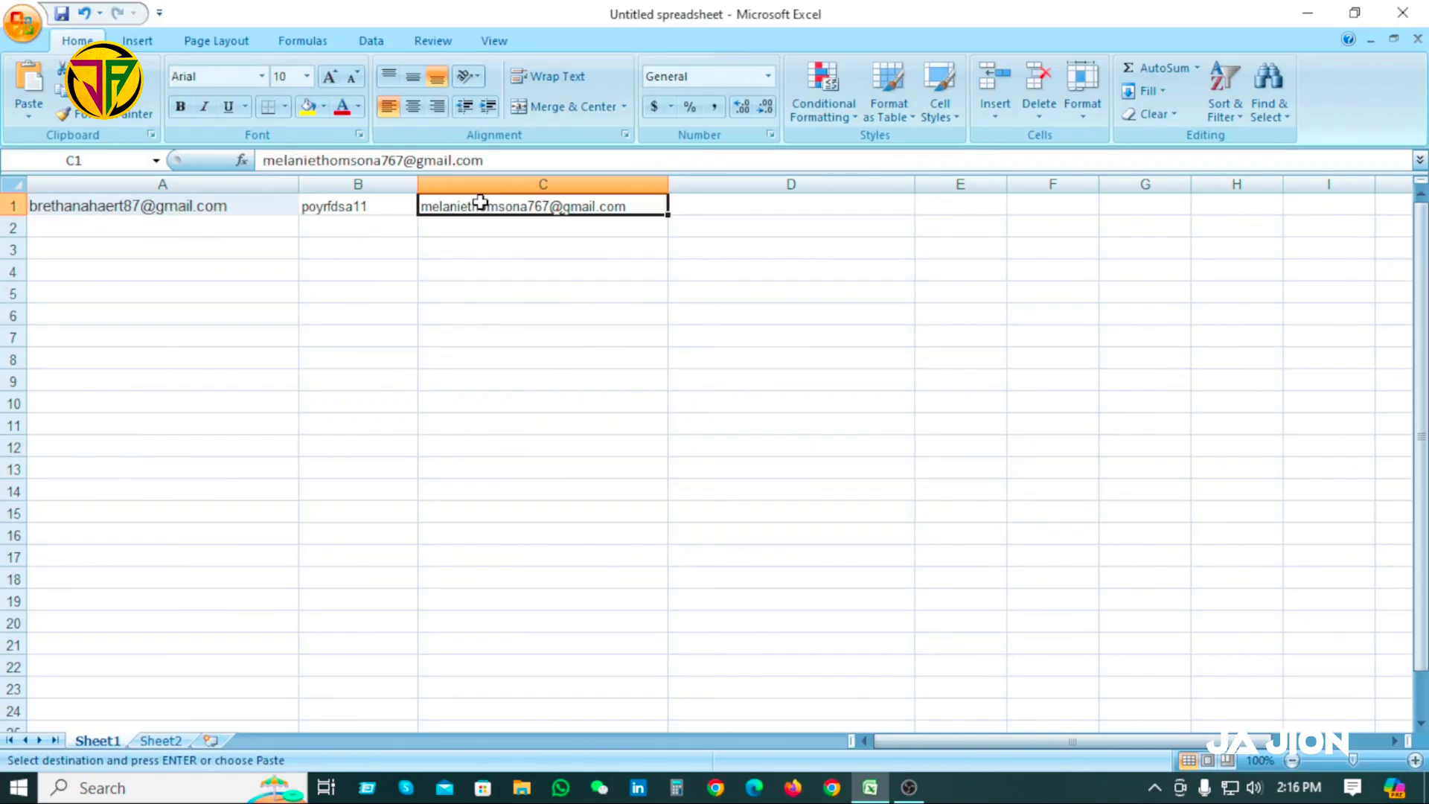
Paste the Google Voice number into cell D1 and end copy mode
click(740, 198)
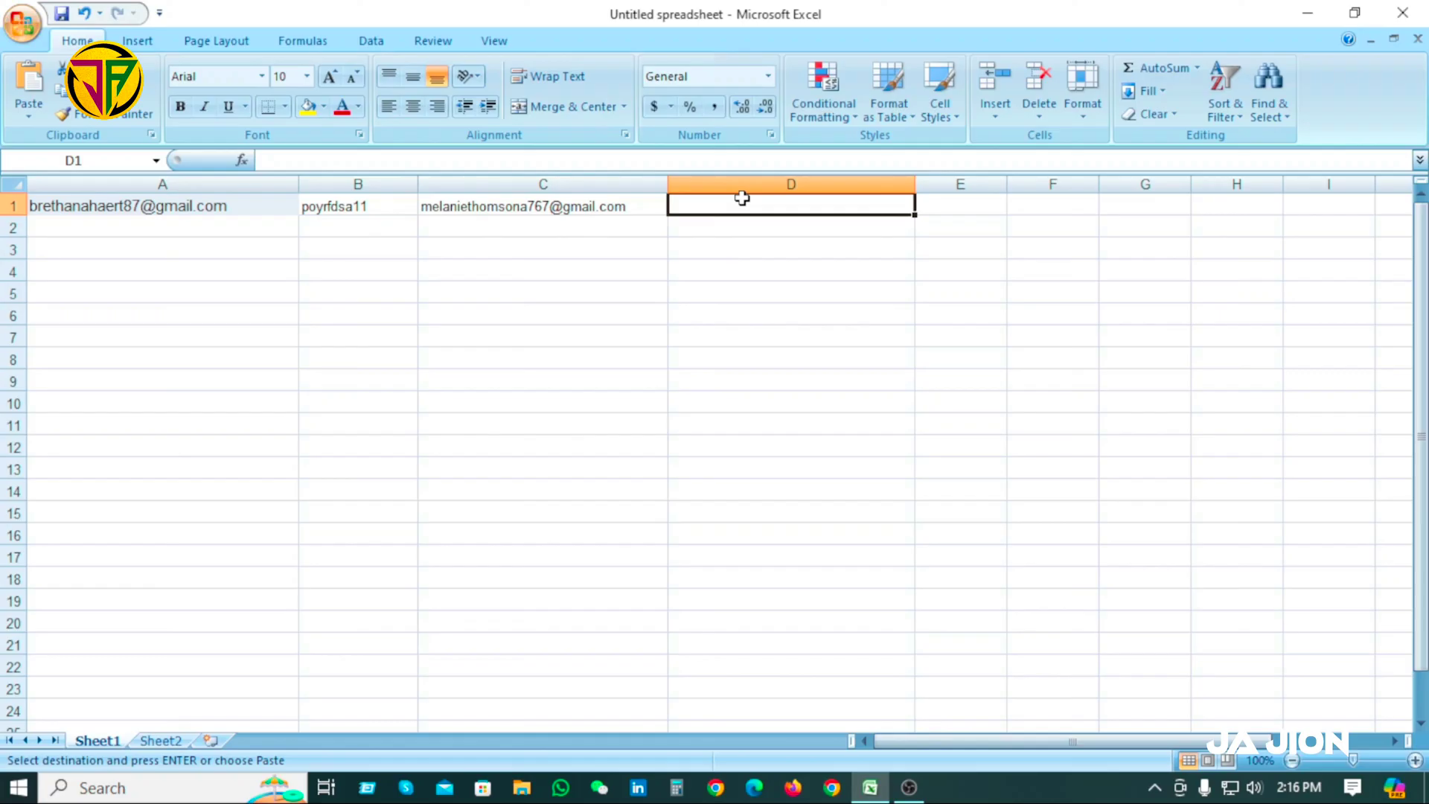
click(741, 271)
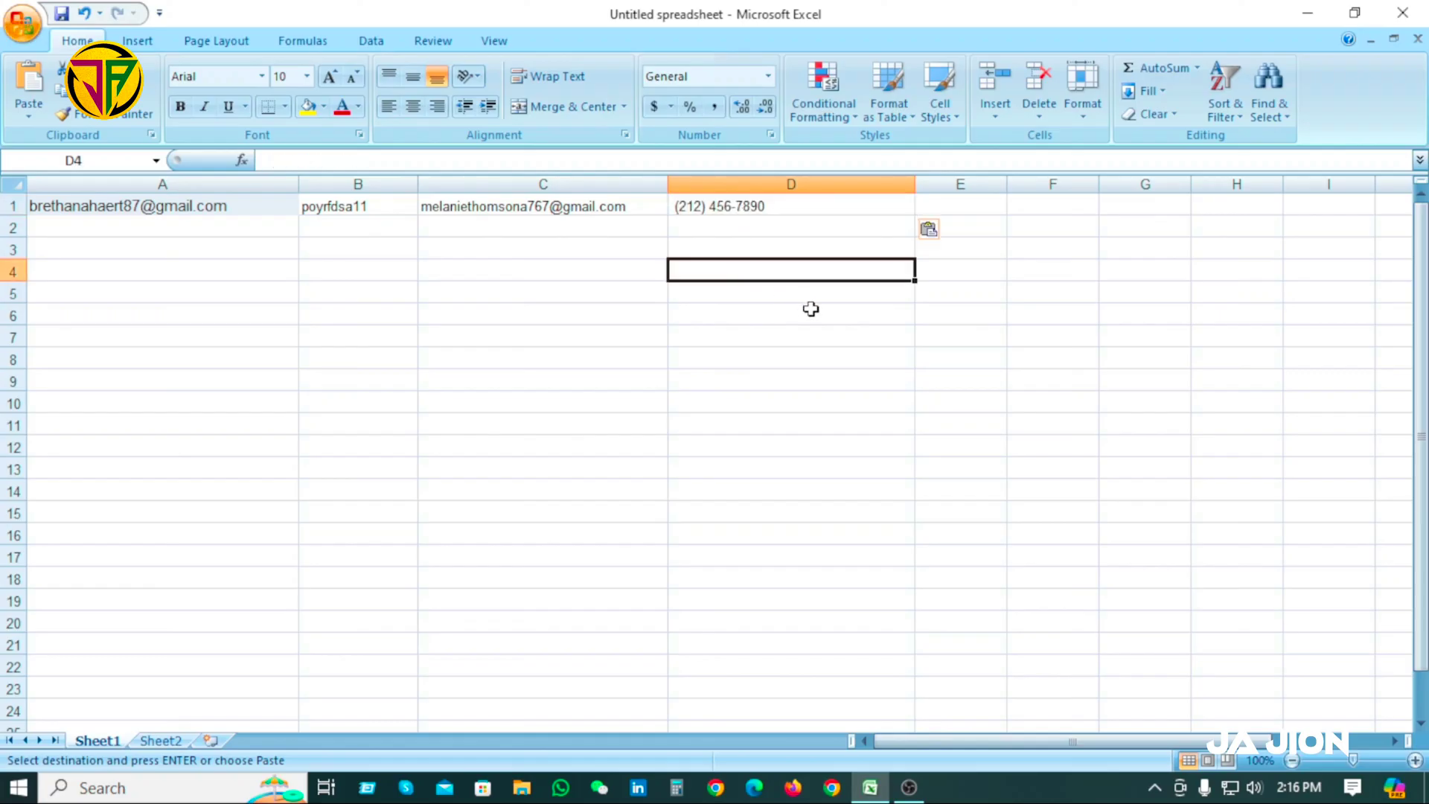
click(61, 16)
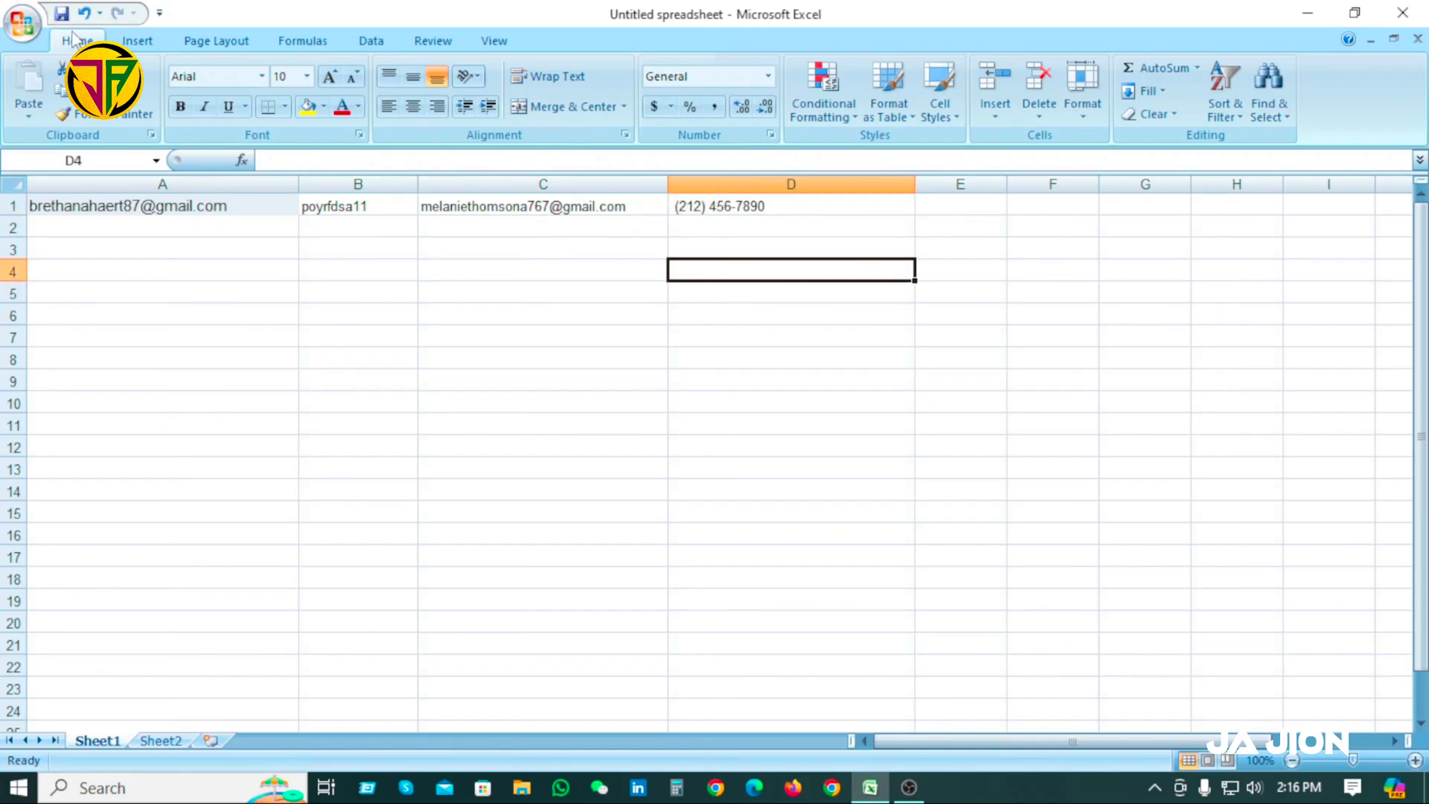